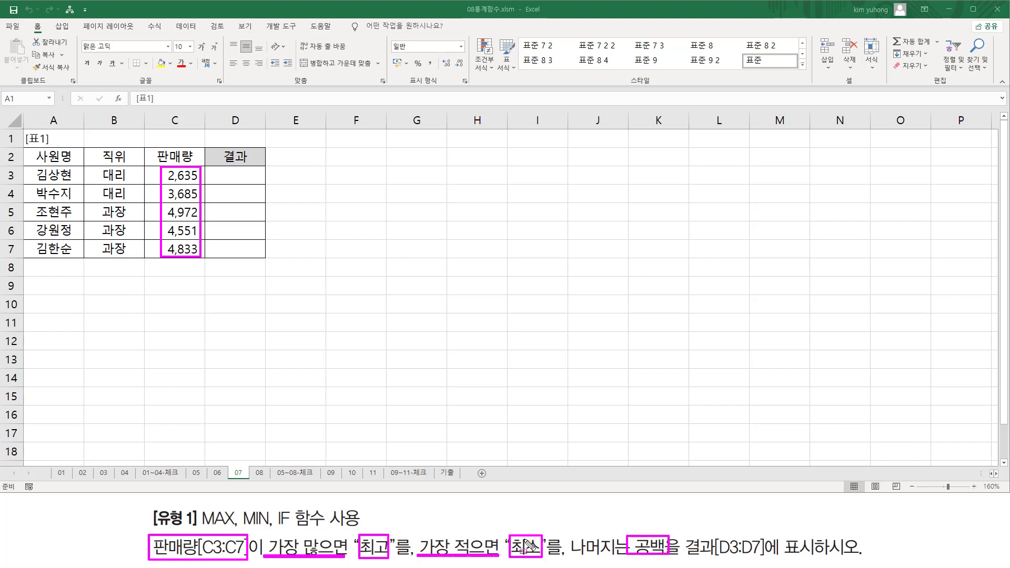
{"action": "key", "text": "Escape"}
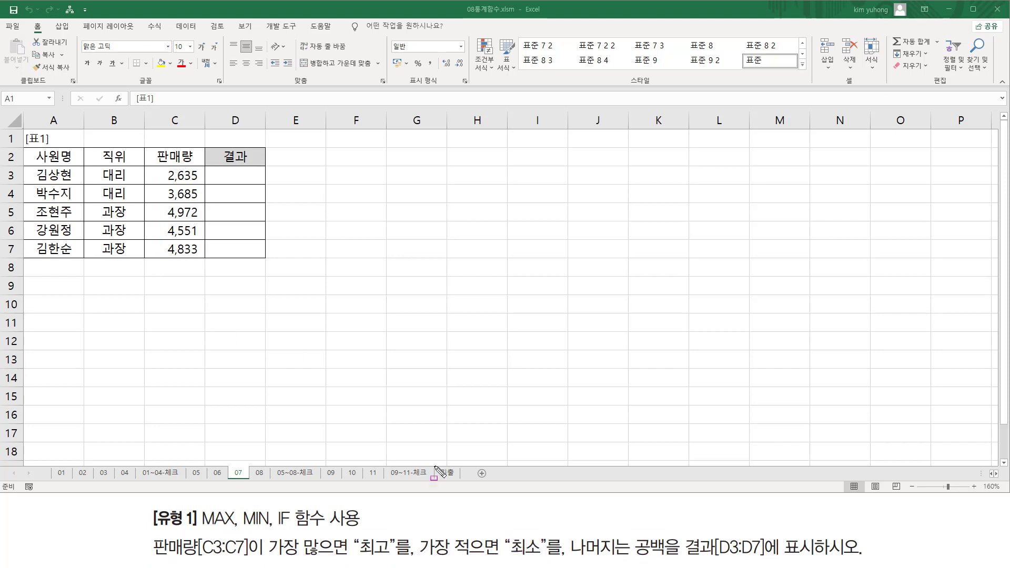
{"action": "left_click_drag", "start_coordinate": [358, 532], "coordinate": [391, 559]}
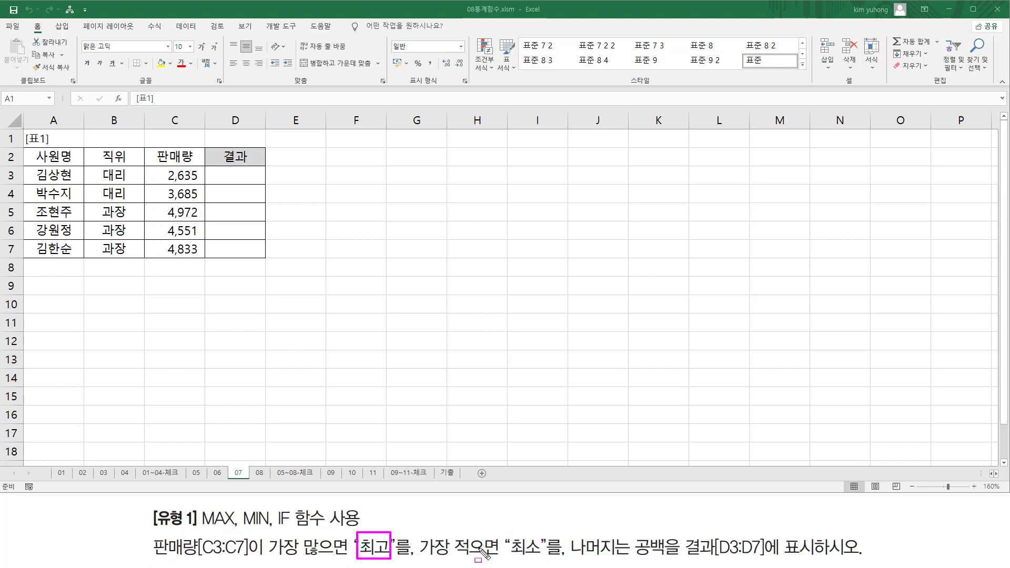
{"action": "left_click_drag", "start_coordinate": [508, 532], "coordinate": [543, 559]}
{"action": "left_click_drag", "start_coordinate": [633, 535], "coordinate": [668, 561]}
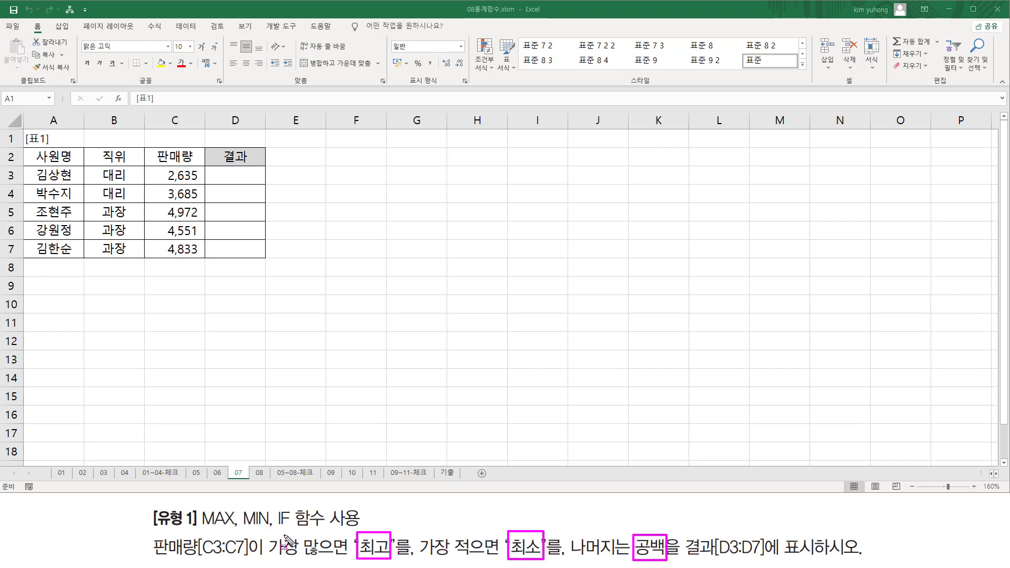
{"action": "left_click_drag", "start_coordinate": [276, 527], "coordinate": [291, 527]}
{"action": "key", "text": "e"}
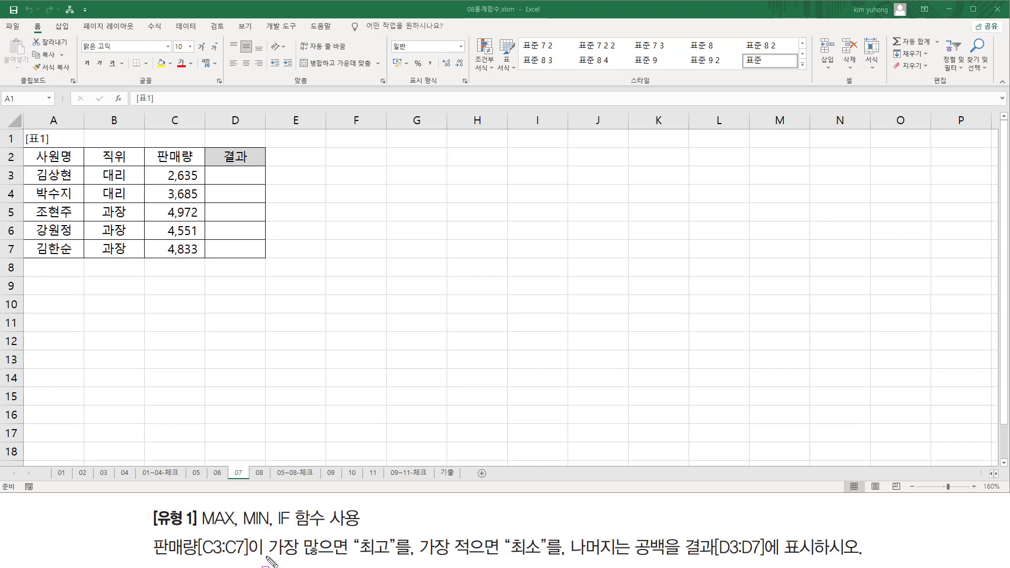
{"action": "mouse_move", "coordinate": [266, 556]}
{"action": "left_mouse_down"}
{"action": "mouse_move", "coordinate": [381, 557]}
{"action": "mouse_move", "coordinate": [327, 556]}
{"action": "mouse_move", "coordinate": [351, 558]}
{"action": "left_mouse_up"}
{"action": "left_click_drag", "start_coordinate": [150, 536], "coordinate": [198, 561]}
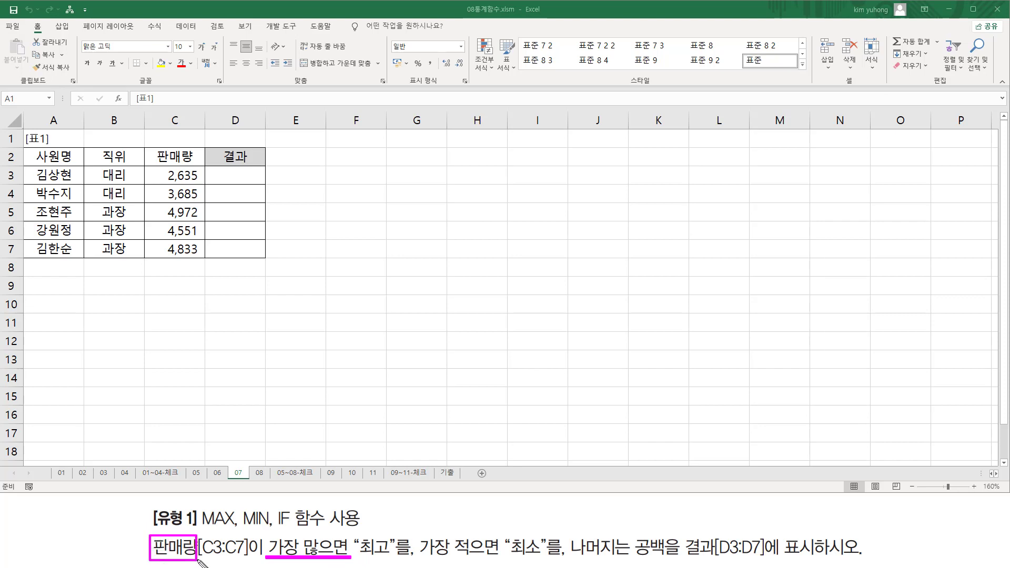
{"action": "left_click_drag", "start_coordinate": [202, 527], "coordinate": [234, 526]}
{"action": "left_click_drag", "start_coordinate": [243, 526], "coordinate": [271, 526]}
{"action": "left_click_drag", "start_coordinate": [421, 556], "coordinate": [494, 557]}
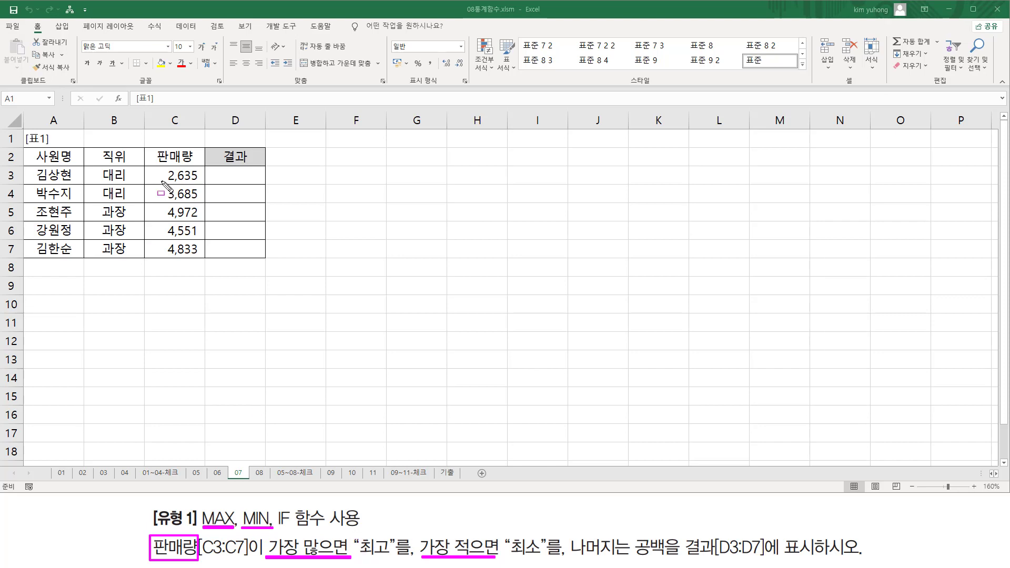
{"action": "left_click_drag", "start_coordinate": [164, 179], "coordinate": [199, 180]}
{"action": "left_click_drag", "start_coordinate": [162, 199], "coordinate": [201, 198]}
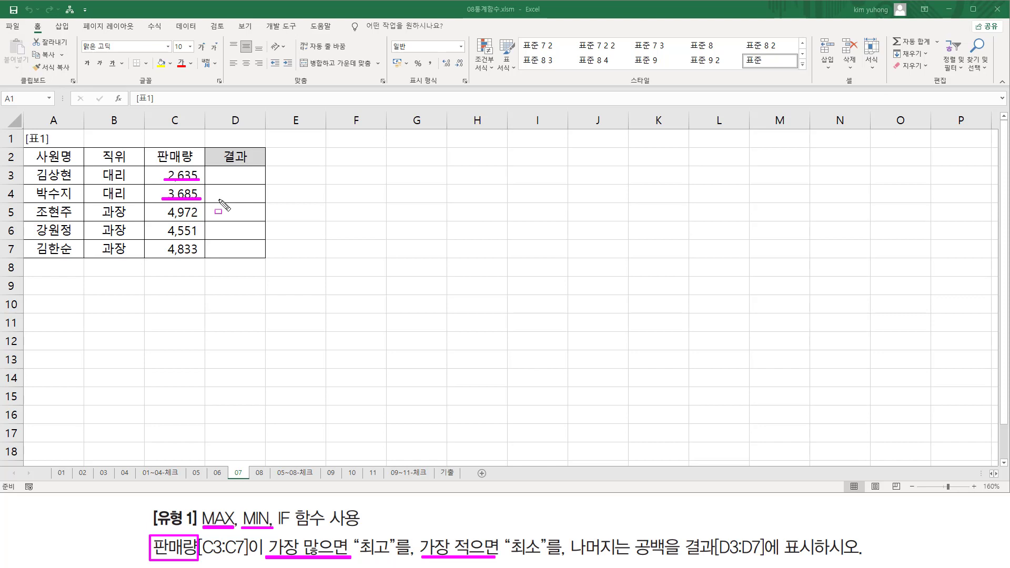
{"action": "key", "text": "Escape"}
Enter the formula =MAX(C3:C7) in cell D3 to find the highest 판매량
{"action": "left_click", "coordinate": [235, 174]}
{"action": "type", "text": "="}
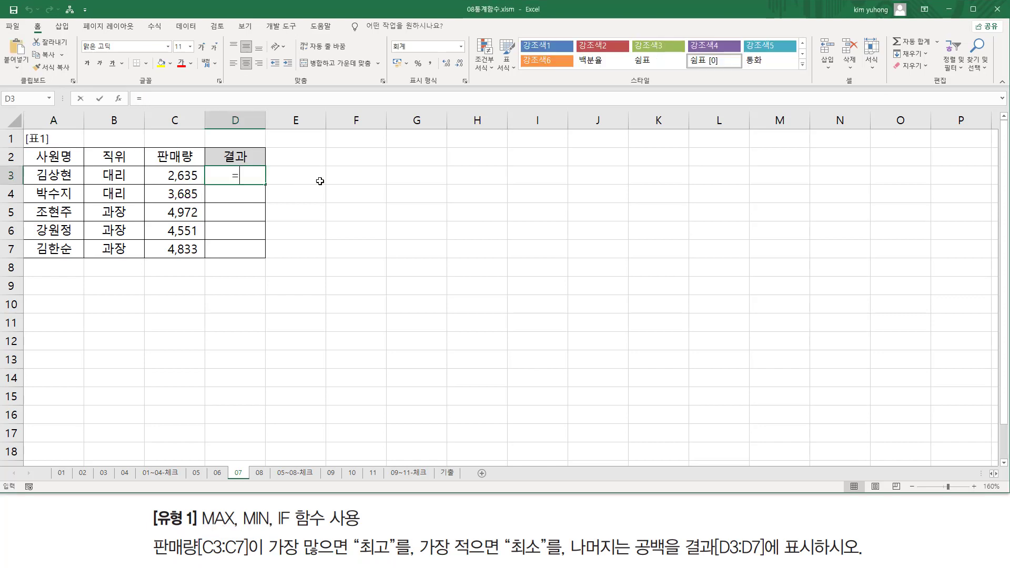
{"action": "type", "text": "MAX"}
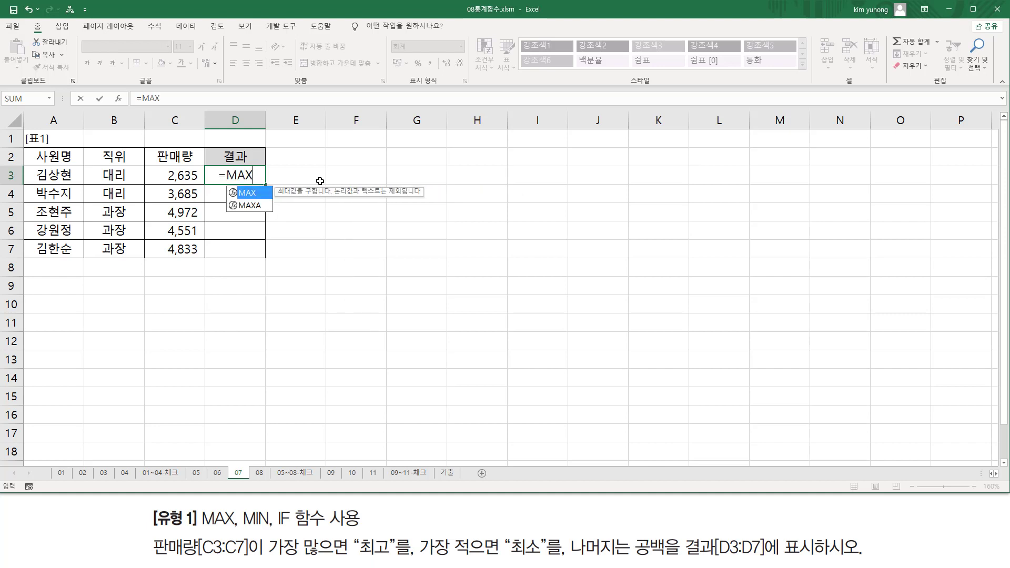
{"action": "type", "text": "("}
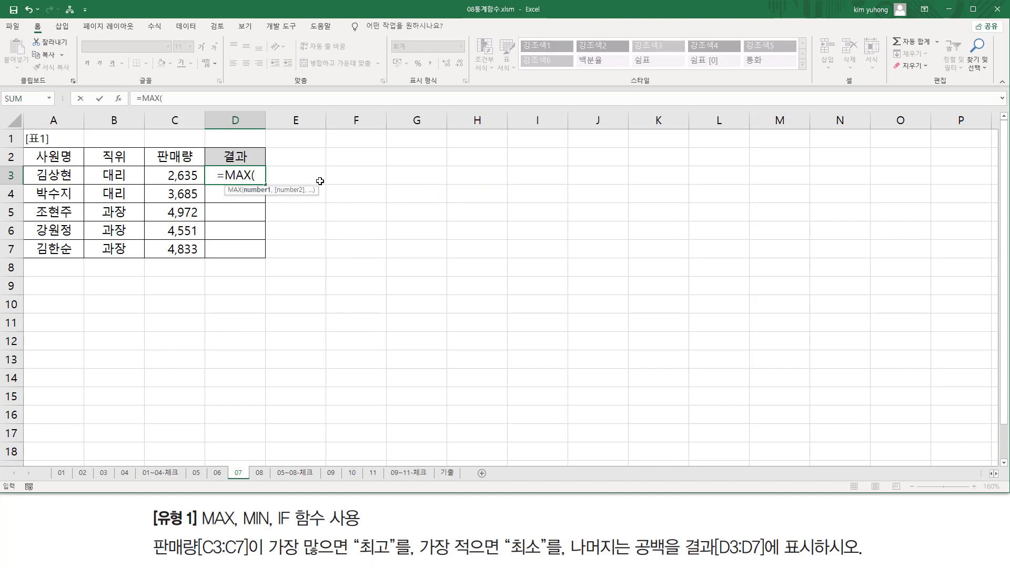
{"action": "key", "text": "Left"}
{"action": "key", "text": "shift+Down"}
{"action": "key", "text": "shift+Down"}
{"action": "key", "text": "shift+Down"}
{"action": "key", "text": "shift+Down"}
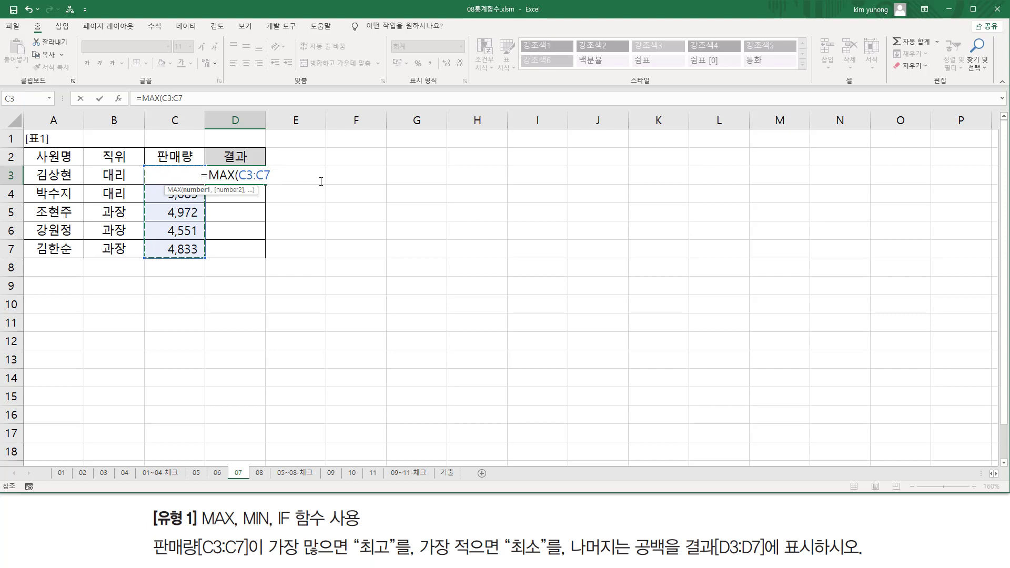
{"action": "type", "text": ")"}
{"action": "key", "text": "Return"}
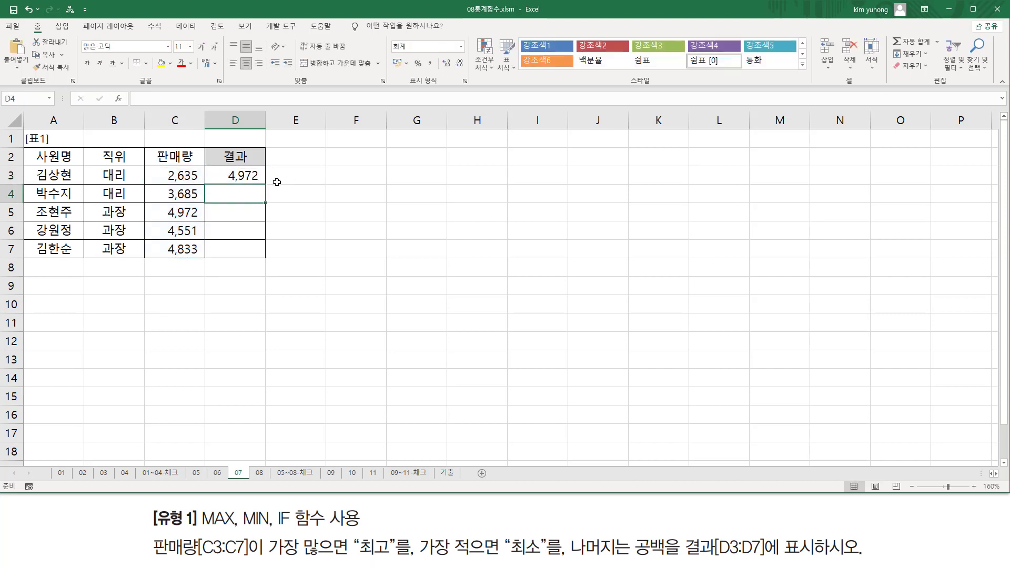
Open the MAX formula in cell D3 for editing
{"action": "left_click", "coordinate": [254, 180]}
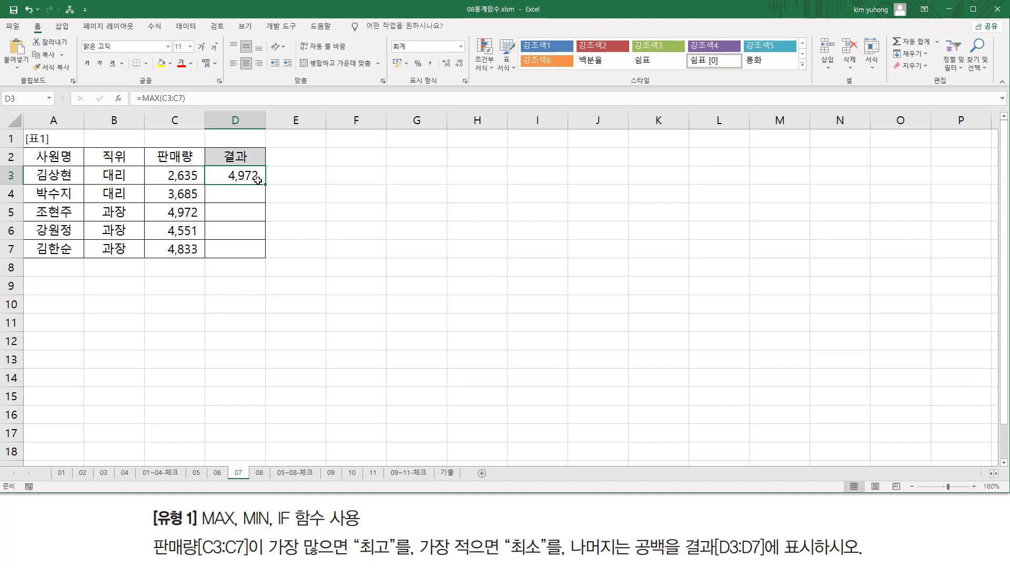
{"action": "double_click", "coordinate": [257, 180]}
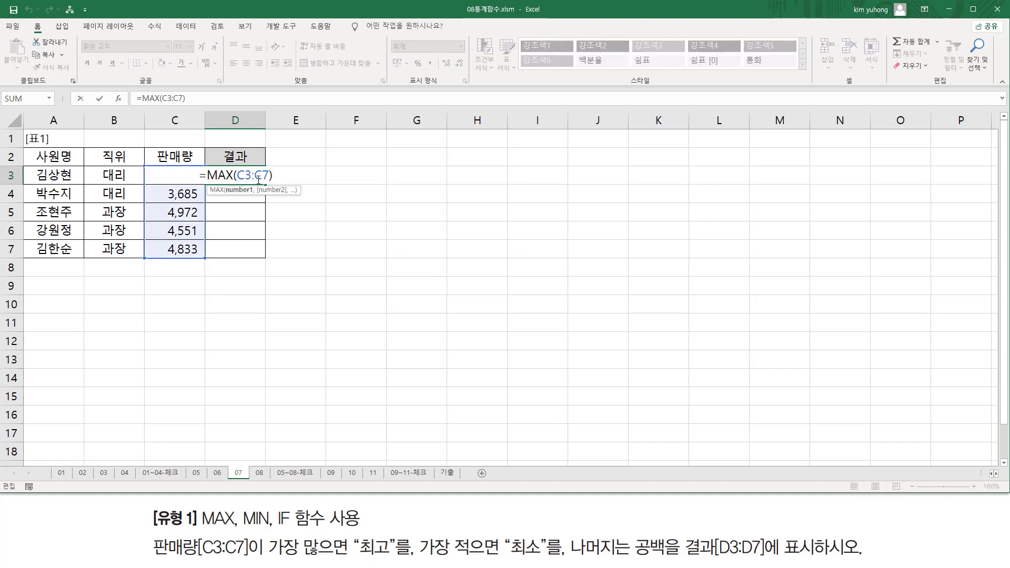
{"action": "left_click_drag", "start_coordinate": [216, 168], "coordinate": [251, 184]}
{"action": "mouse_move", "coordinate": [150, 170]}
{"action": "left_mouse_down"}
{"action": "mouse_move", "coordinate": [207, 269]}
{"action": "mouse_move", "coordinate": [202, 258]}
{"action": "left_mouse_up"}
{"action": "mouse_move", "coordinate": [217, 190]}
{"action": "left_mouse_down"}
{"action": "mouse_move", "coordinate": [263, 210]}
{"action": "mouse_move", "coordinate": [256, 199]}
{"action": "left_mouse_up"}
{"action": "left_click_drag", "start_coordinate": [154, 167], "coordinate": [196, 252]}
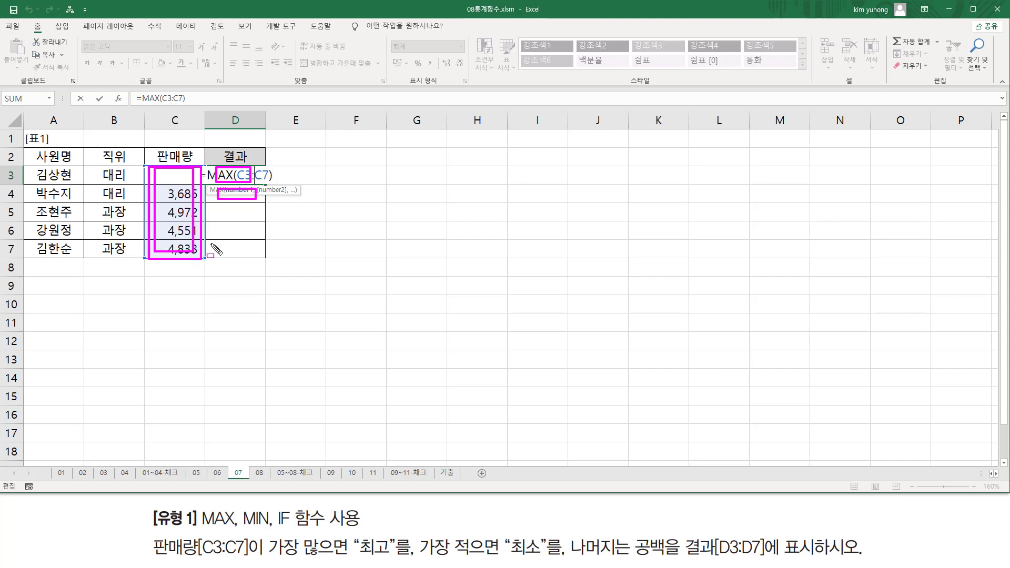
{"action": "left_click", "coordinate": [221, 208]}
{"action": "left_click_drag", "start_coordinate": [226, 212], "coordinate": [259, 223]}
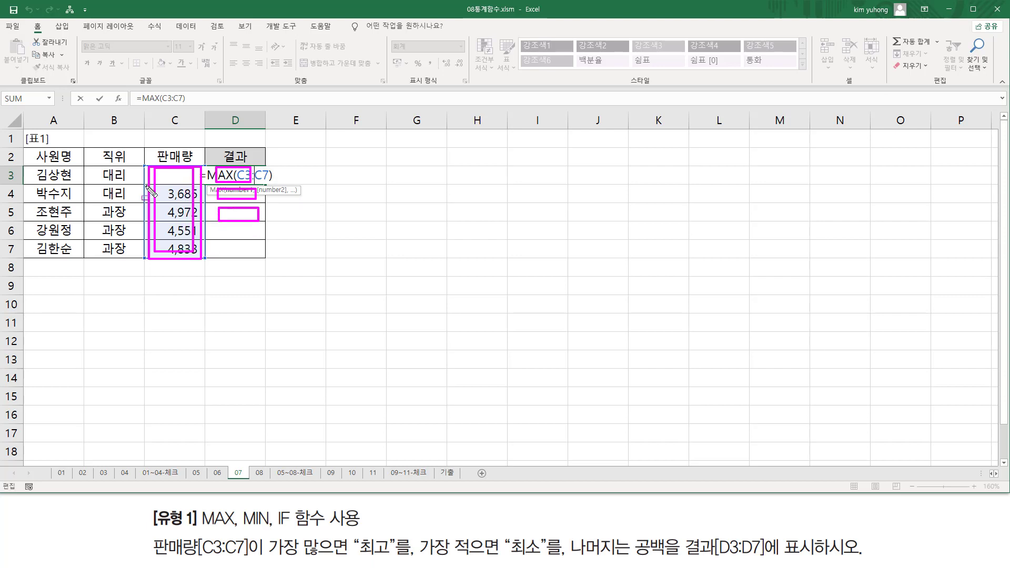
{"action": "left_click_drag", "start_coordinate": [159, 174], "coordinate": [195, 250]}
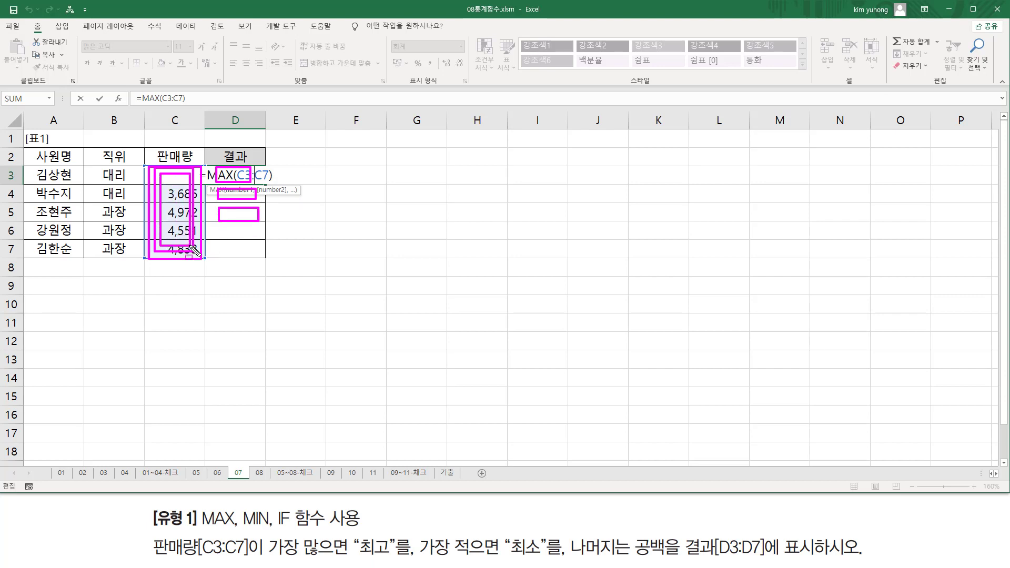
{"action": "key", "text": "Escape"}
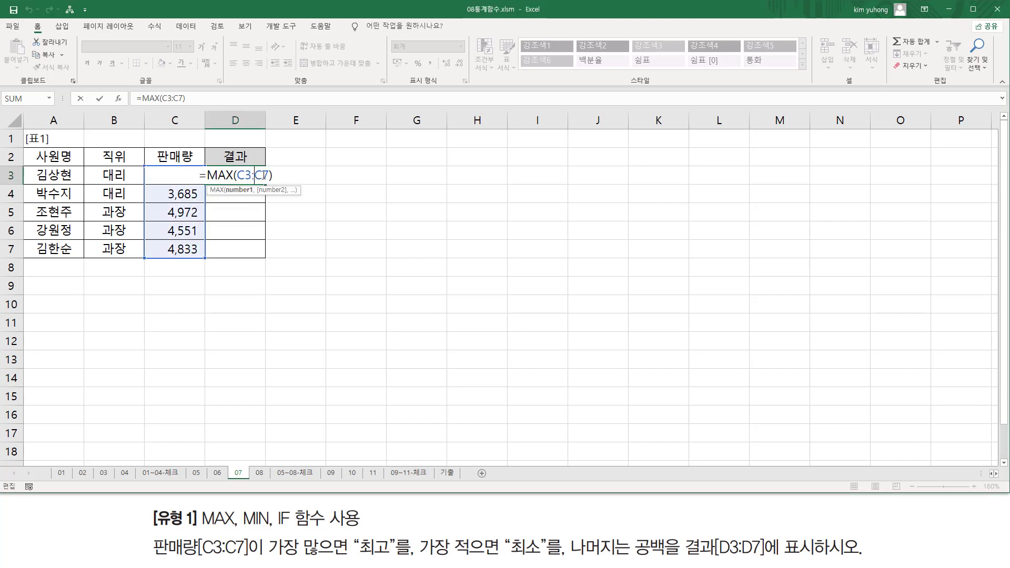
Make the range in D3's MAX formula absolute, as $C$3:$C$7, and commit the formula
{"action": "left_click_drag", "start_coordinate": [250, 175], "coordinate": [263, 176]}
{"action": "key", "text": "F4"}
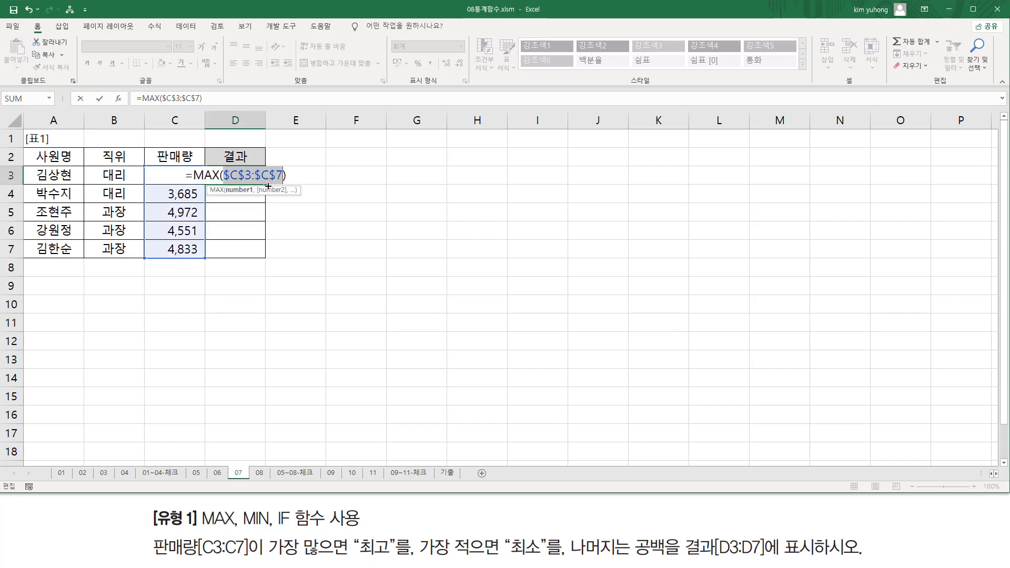
{"action": "key", "text": "Return"}
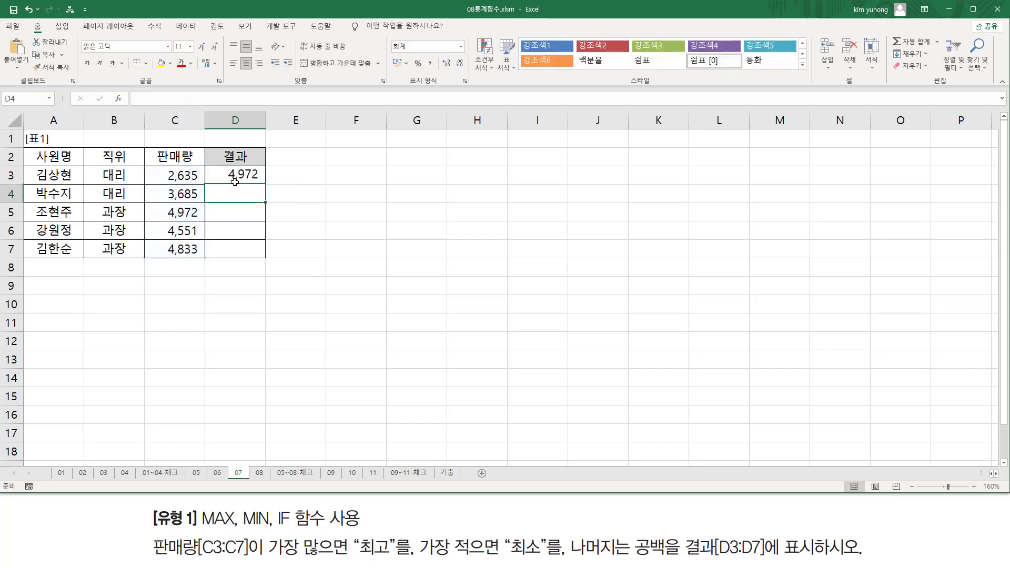
Copy MAX($C$3:$C$7) out of D3's formula and delete it, keeping only the equals sign
{"action": "left_click", "coordinate": [232, 176]}
{"action": "double_click", "coordinate": [233, 175]}
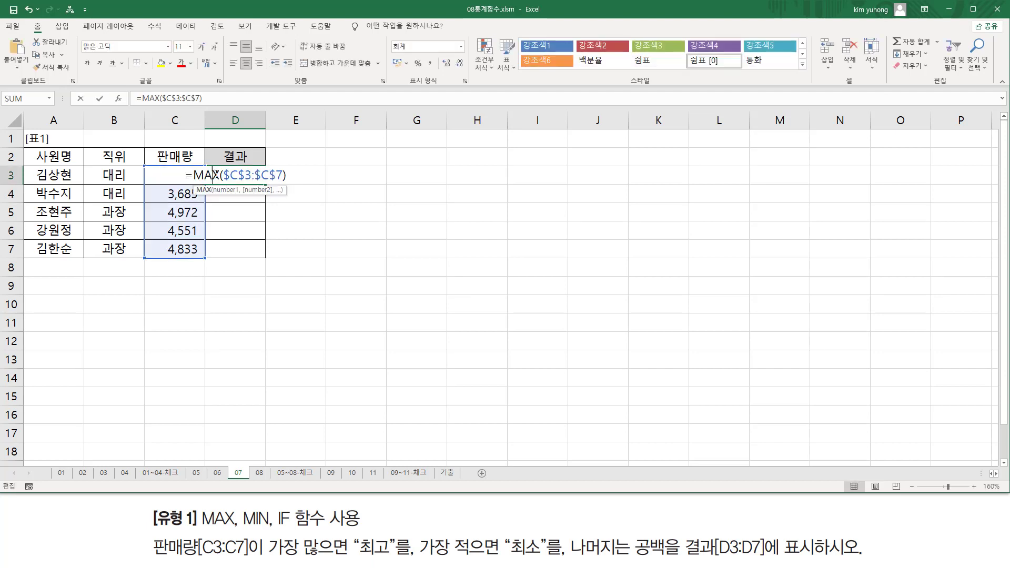
{"action": "left_click_drag", "start_coordinate": [296, 175], "coordinate": [319, 175]}
{"action": "key", "text": "ctrl+c"}
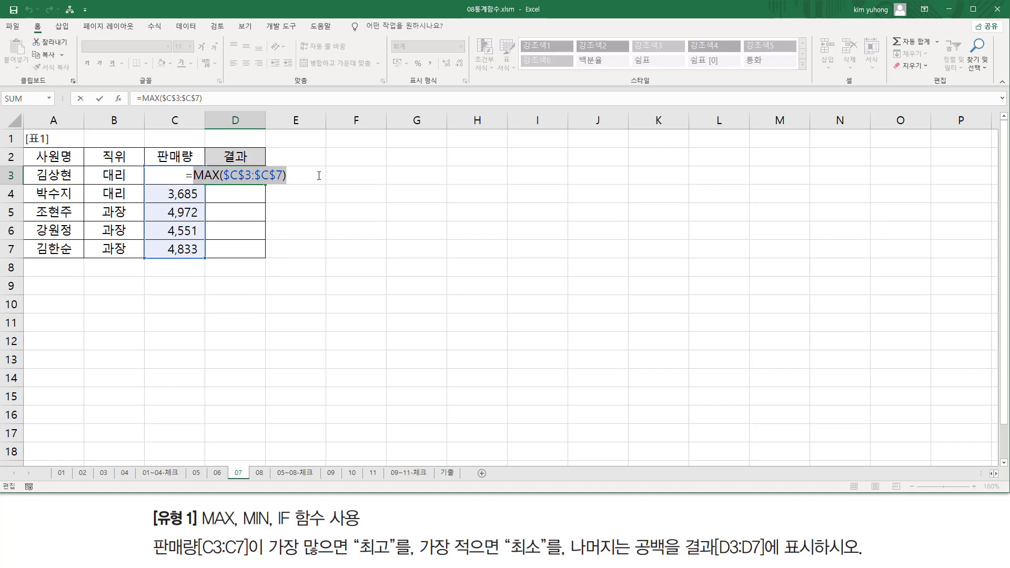
{"action": "key", "text": "BackSpace"}
Write MIN($C$3:$C$7) with an absolute range after the equals sign in D3
{"action": "type", "text": "M"}
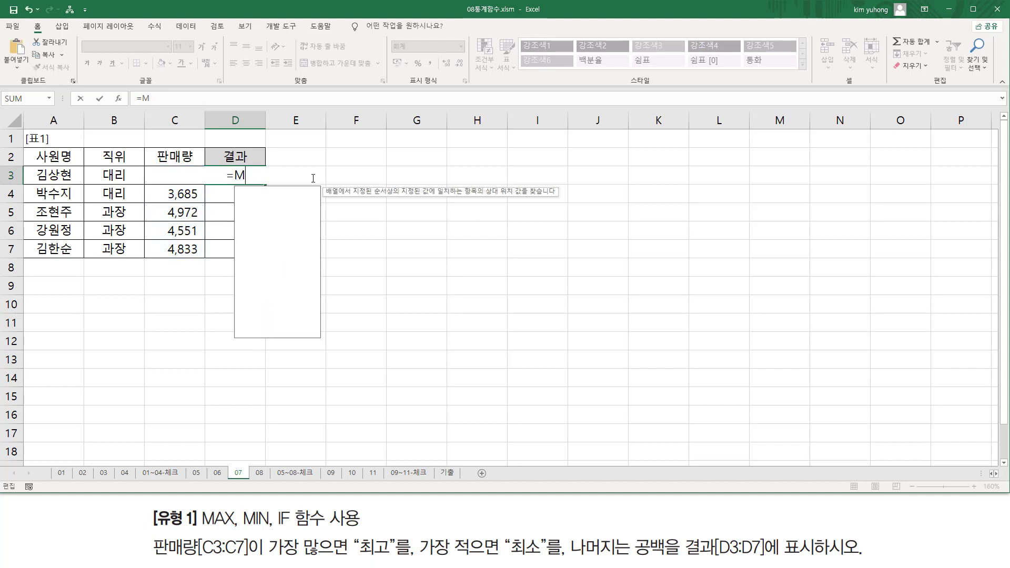
{"action": "type", "text": "IN("}
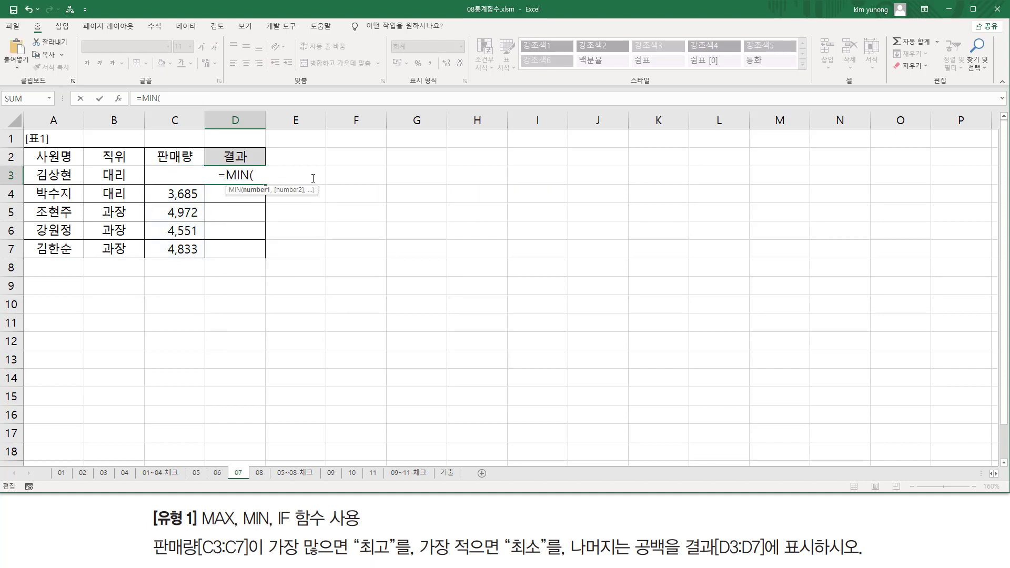
{"action": "left_click_drag", "start_coordinate": [189, 247], "coordinate": [191, 174]}
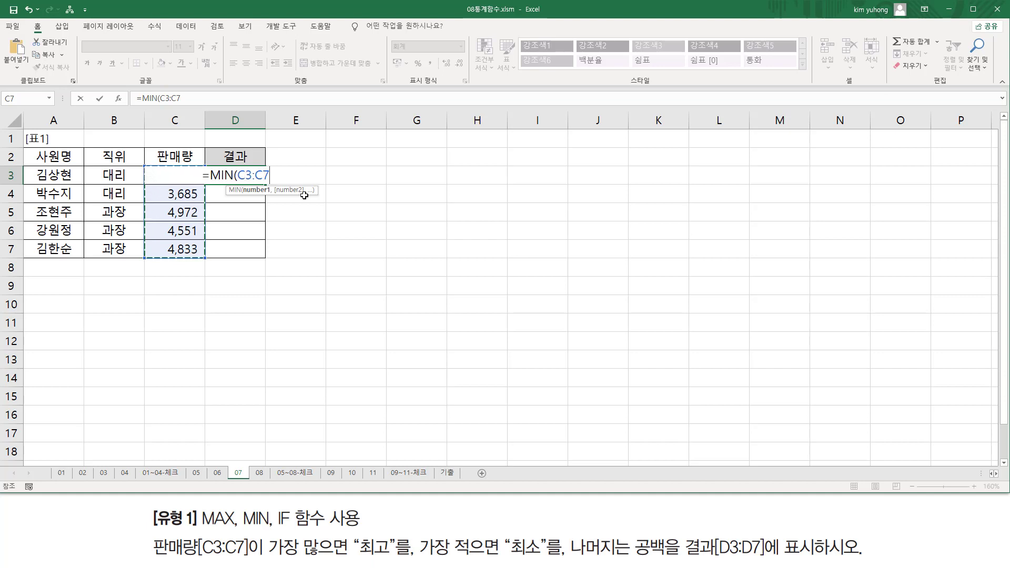
{"action": "key", "text": "F4"}
{"action": "type", "text": ")"}
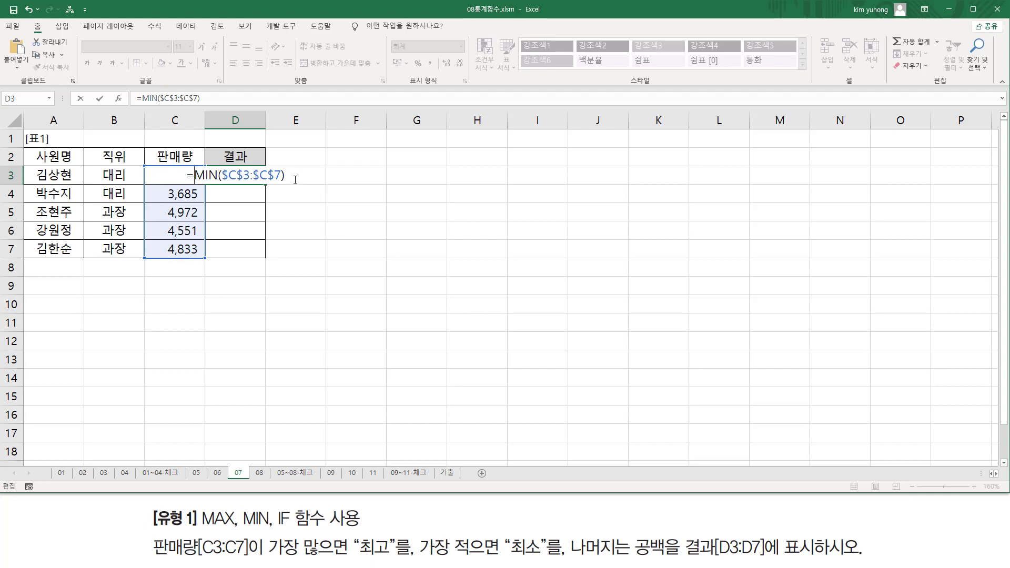
Start an IF function before MIN in D3, with the copied MAX($C$3:$C$7) compared to C3 as its logical test
{"action": "type", "text": "IF("}
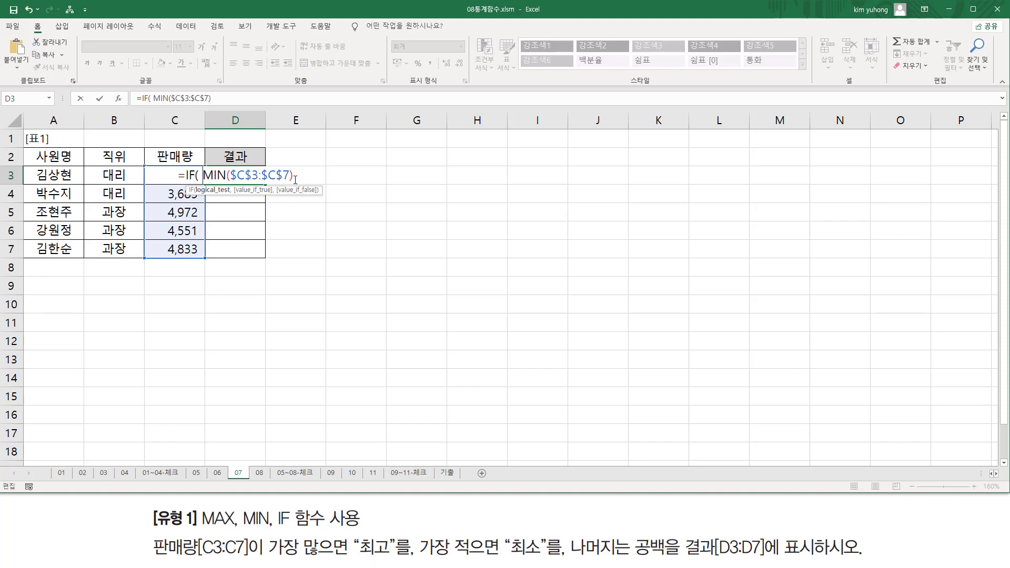
{"action": "key", "text": "ctrl+v"}
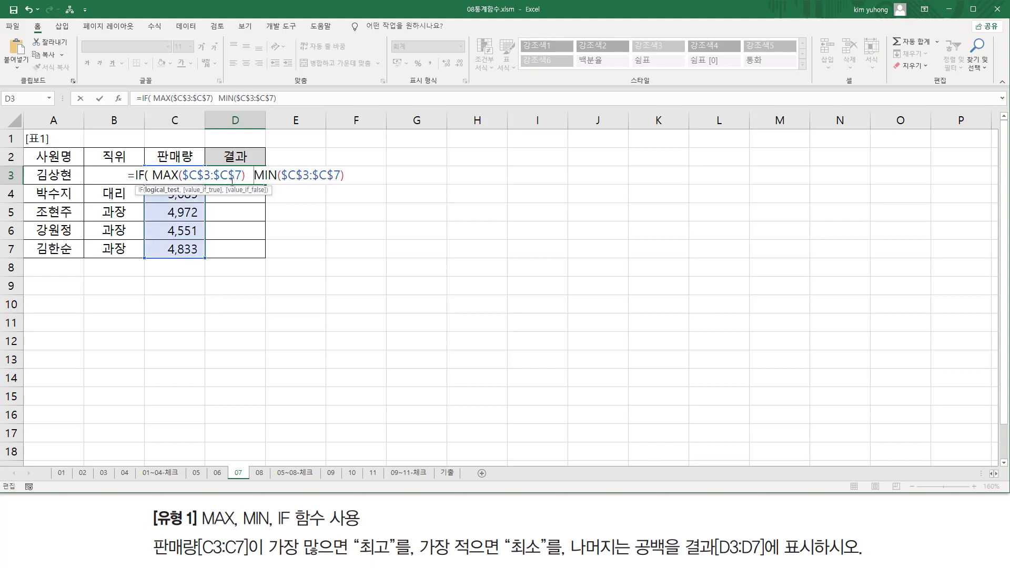
{"action": "left_click", "coordinate": [184, 201]}
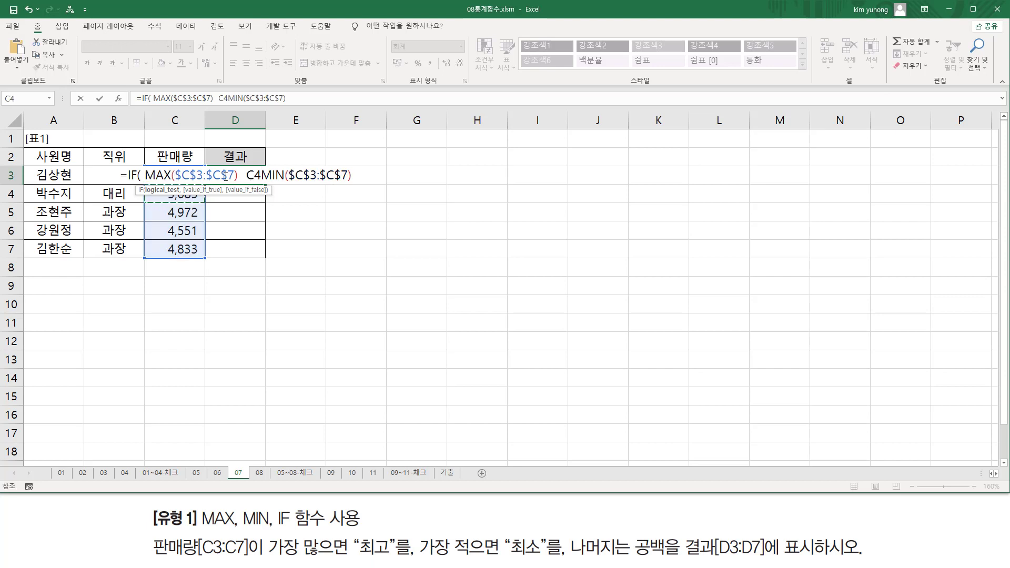
{"action": "key", "text": "Up"}
{"action": "left_click", "coordinate": [240, 175]}
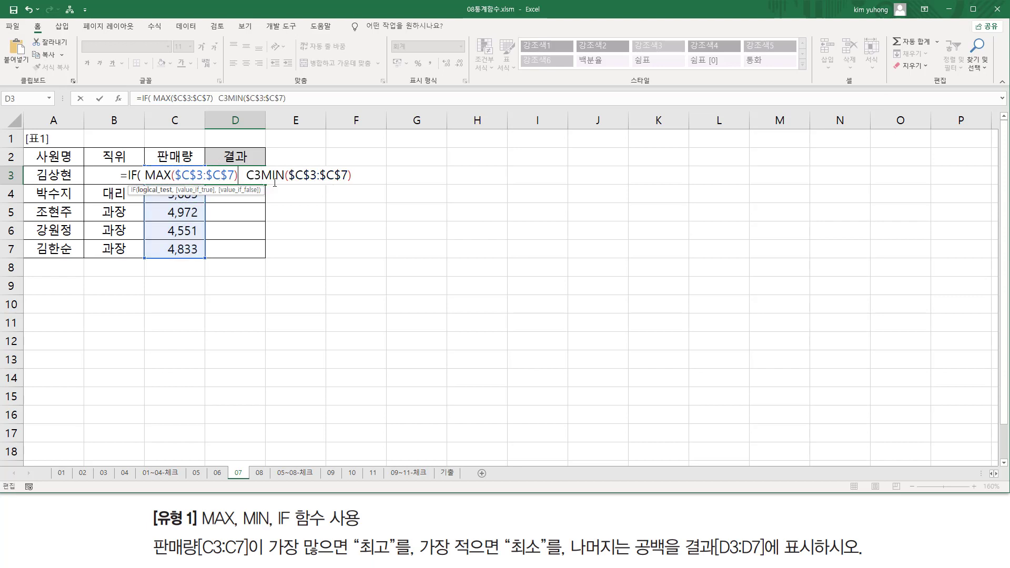
{"action": "type", "text": "="}
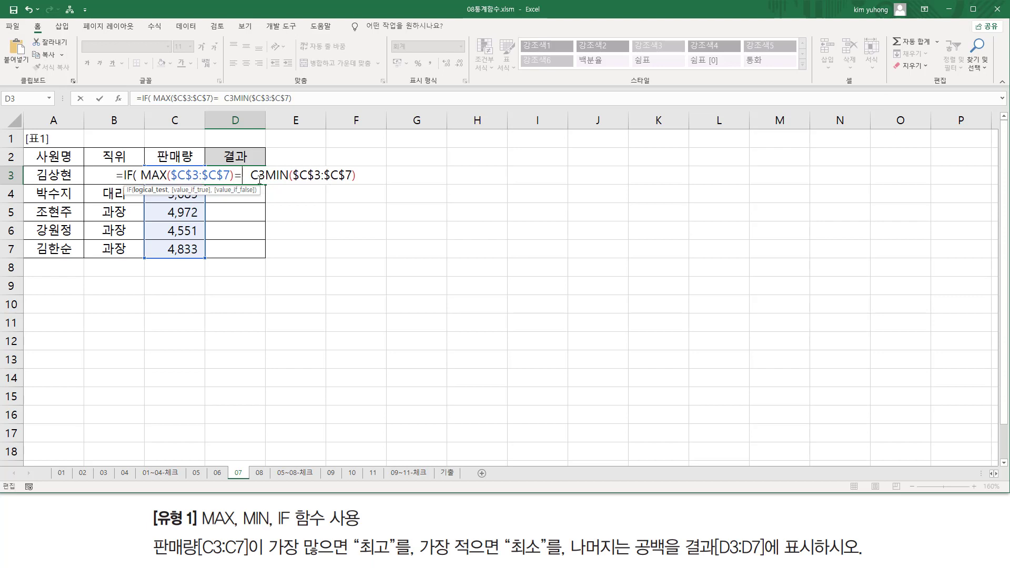
{"action": "key", "text": "Delete"}
{"action": "key", "text": "Right"}
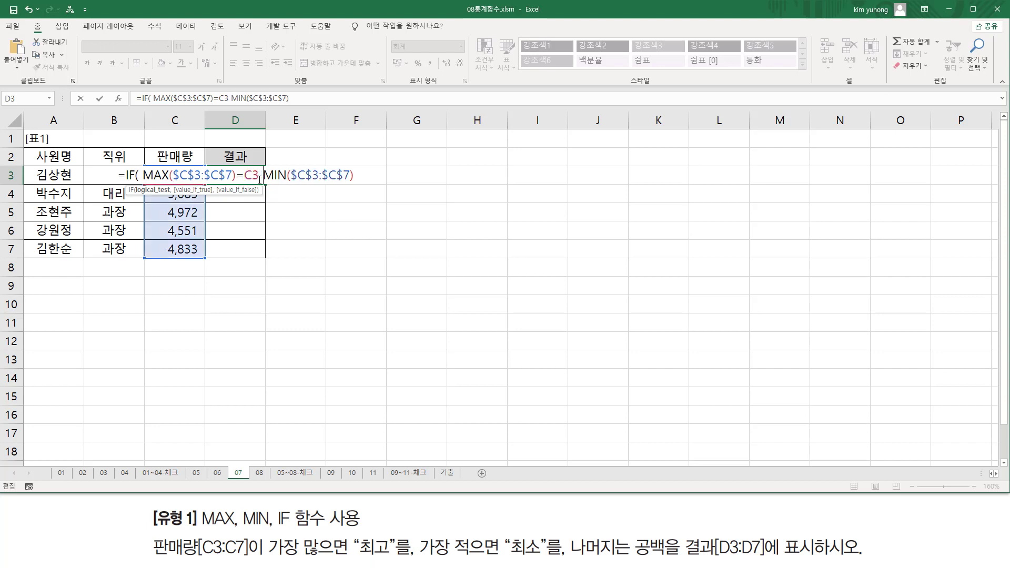
Add "최고" as the IF function's true value, followed by a comma before MIN($C$3:$C$7)
{"action": "type", "text": ", "}
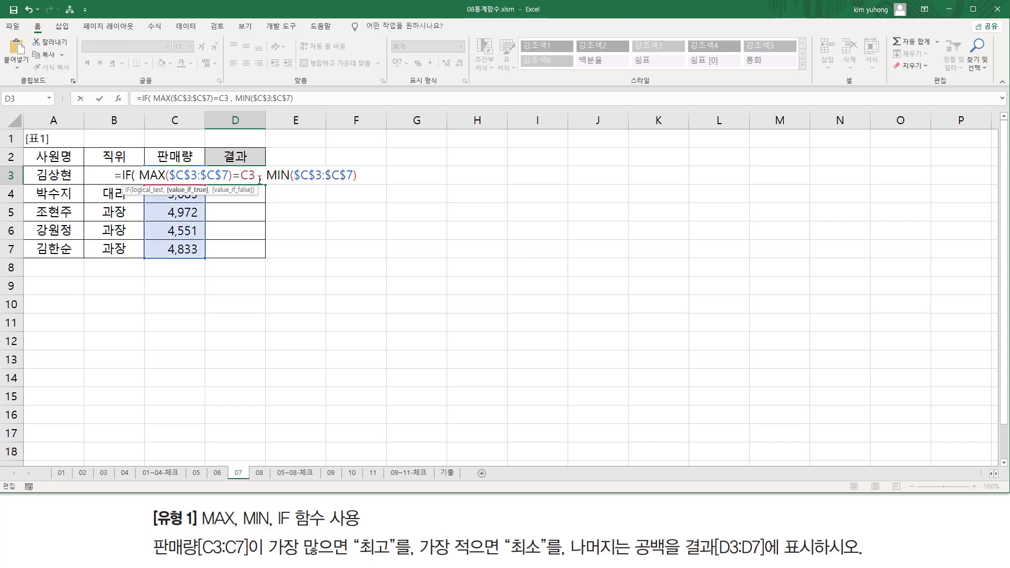
{"action": "type", "text": "\"최고"}
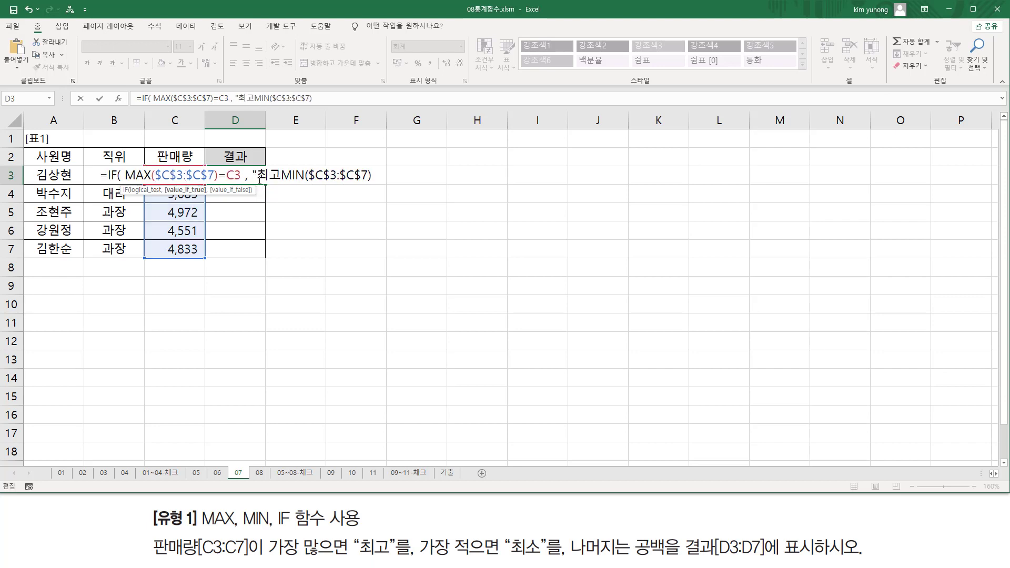
{"action": "type", "text": "\","}
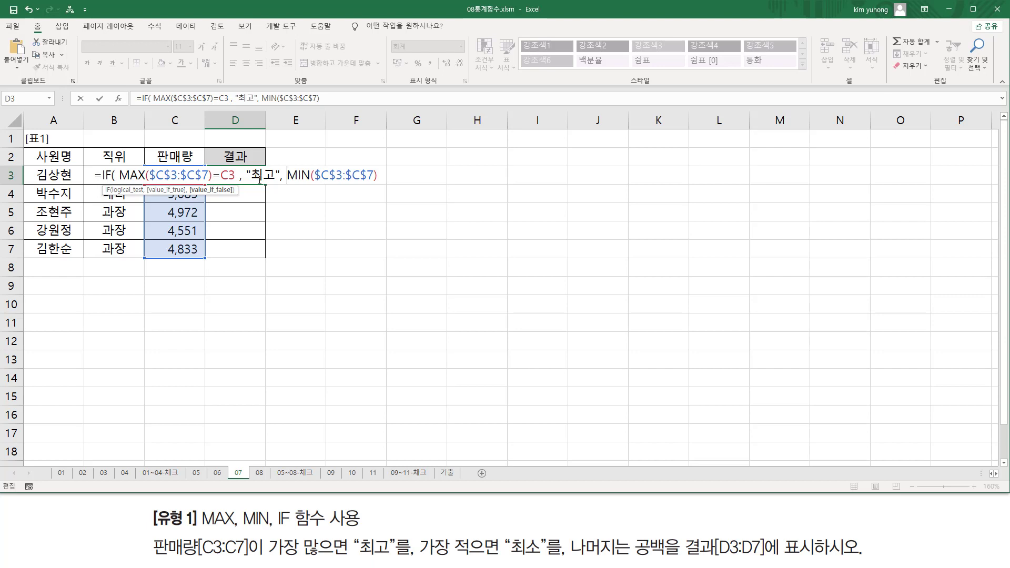
Nest a second IF function in D3's formula, with MIN($C$3:$C$7) = C3 as its logical test
{"action": "type", "text": "IF("}
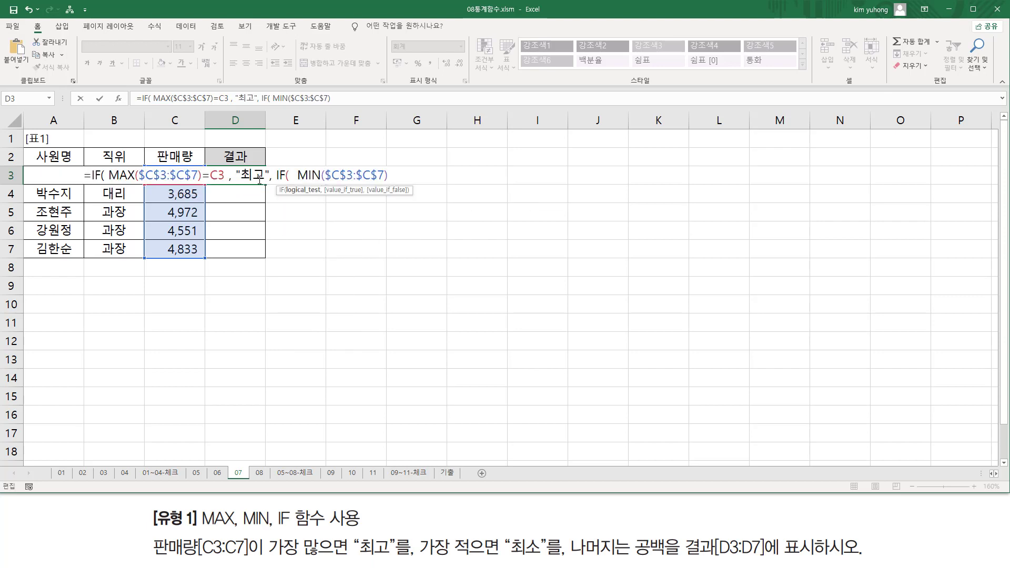
{"action": "key", "text": "shift+End"}
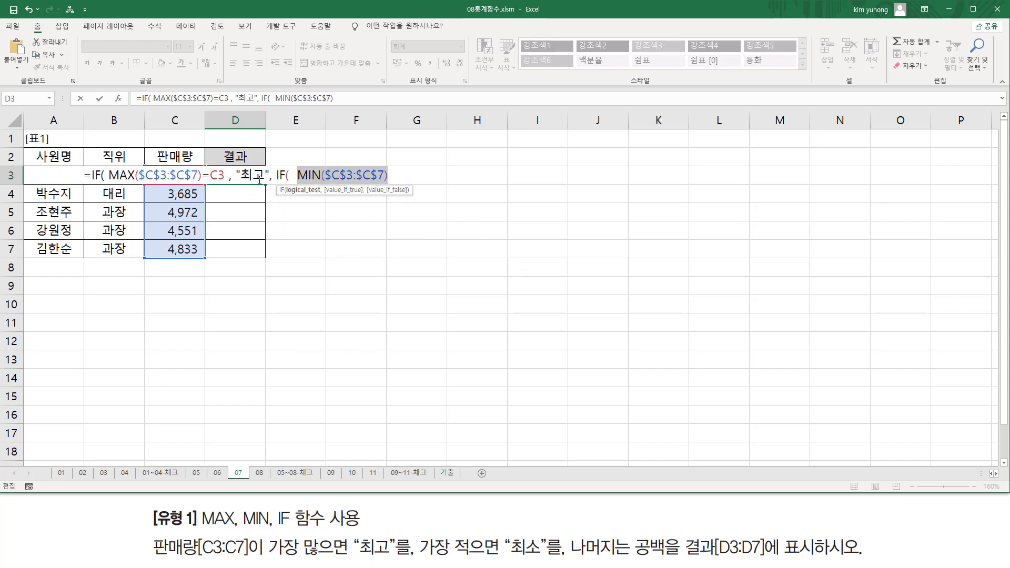
{"action": "key", "text": "End"}
{"action": "type", "text": "="}
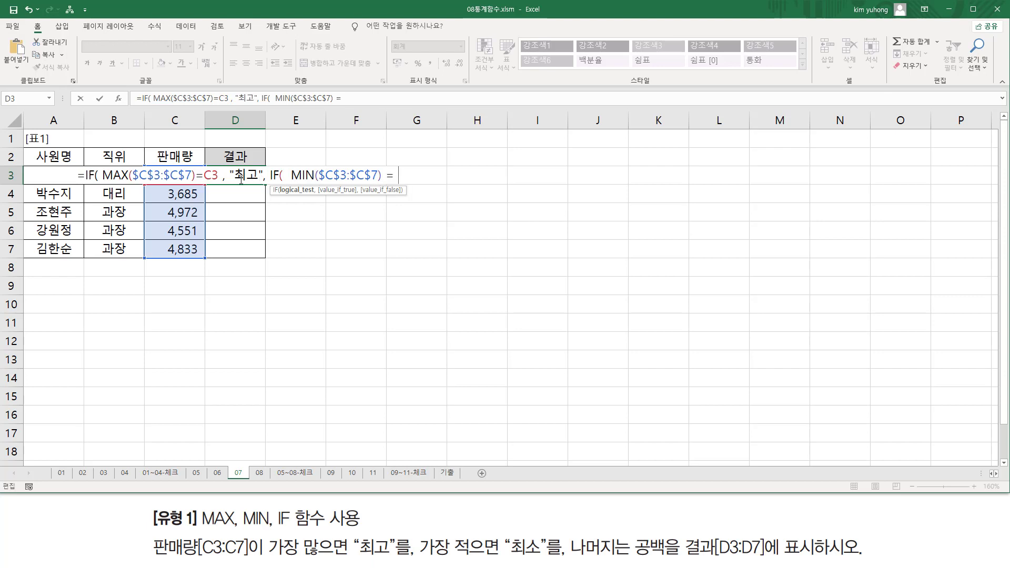
{"action": "left_click", "coordinate": [183, 195]}
{"action": "key", "text": "Up"}
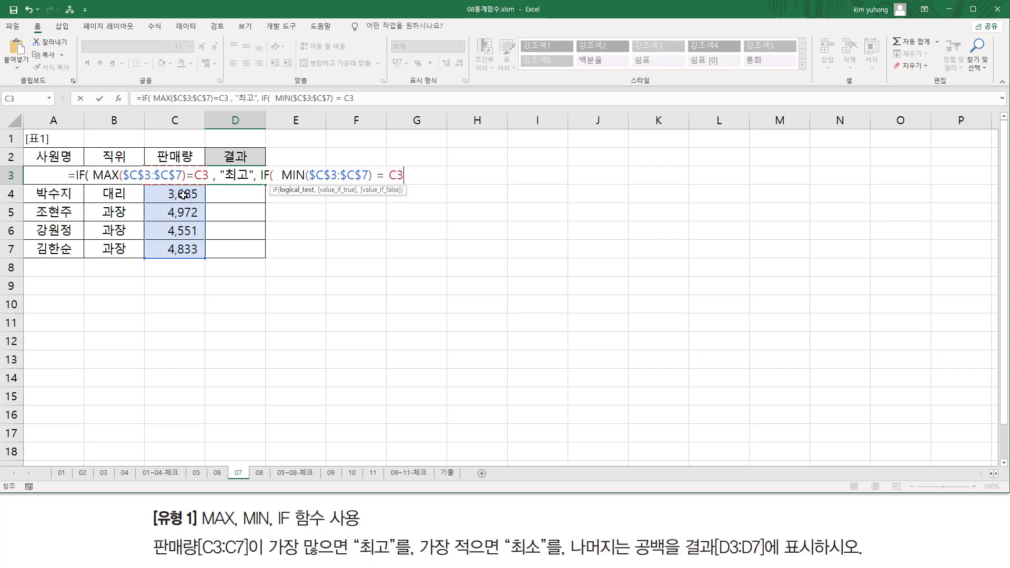
Add "최소" as the nested IF function's true value in D3, followed by a comma
{"action": "type", "text": ", \""}
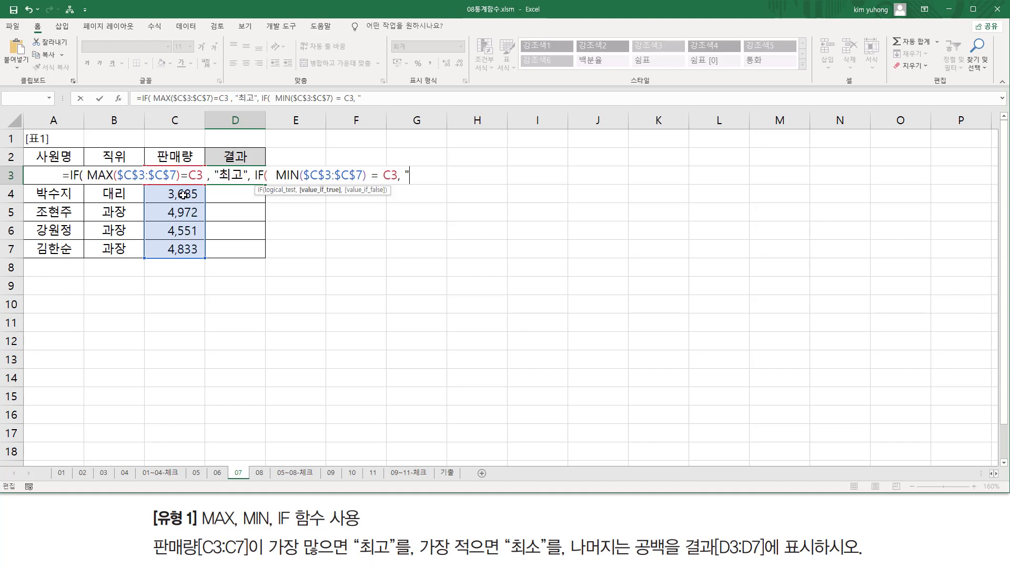
{"action": "type", "text": "CHLT"}
{"action": "key", "text": "BackSpace"}
{"action": "key", "text": "BackSpace"}
{"action": "key", "text": "BackSpace"}
{"action": "key", "text": "BackSpace"}
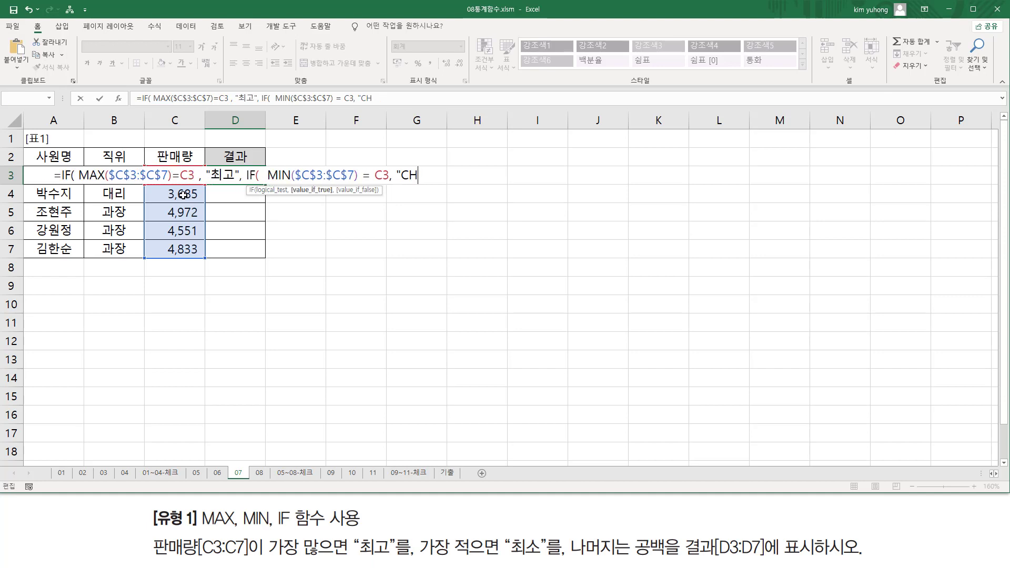
{"action": "type", "text": "최소"}
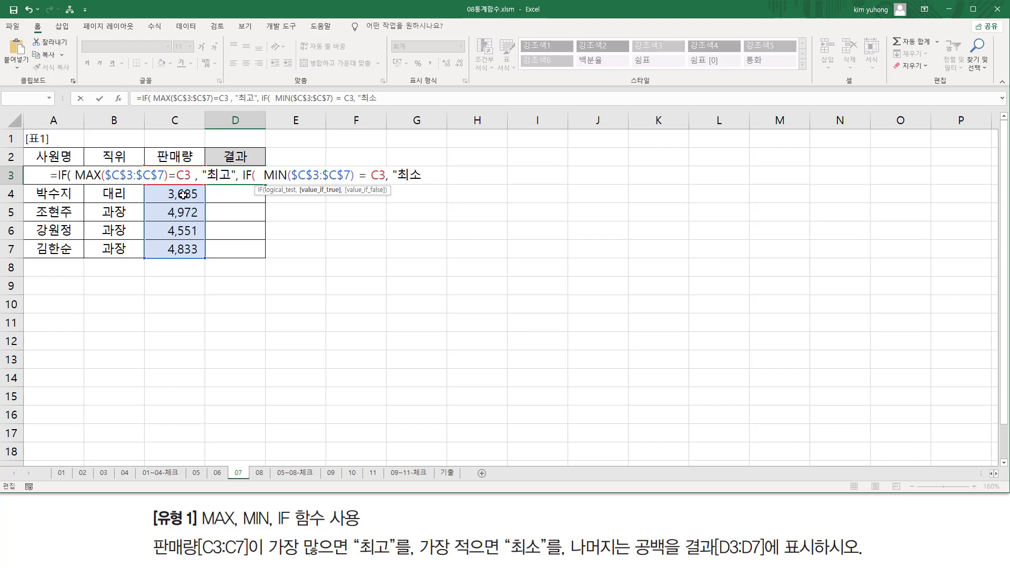
{"action": "type", "text": "\" ,"}
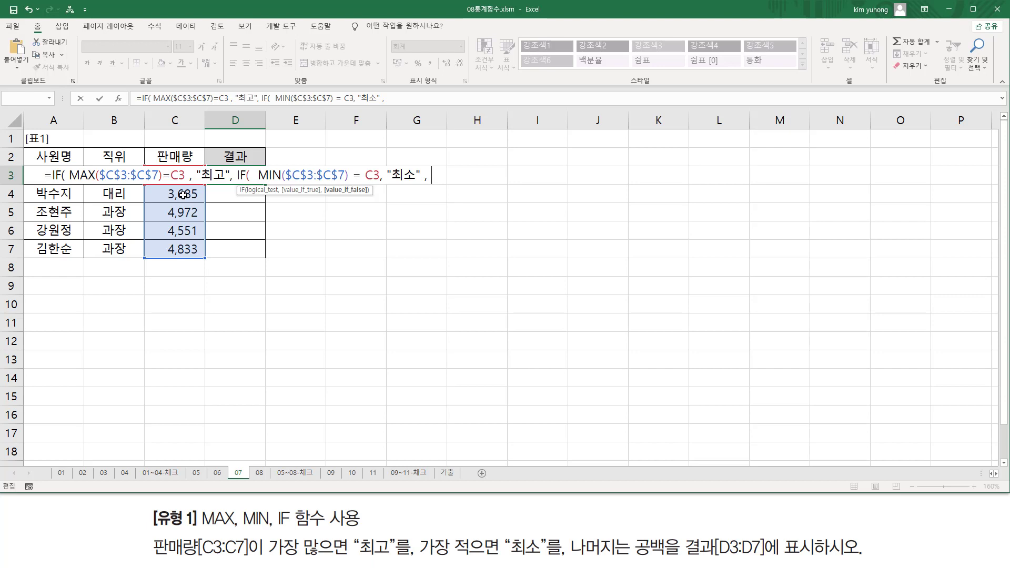
Complete D3's formula with "" as the nested IF's false value and both closing parentheses, and fill it down to D7
{"action": "type", "text": "\"\""}
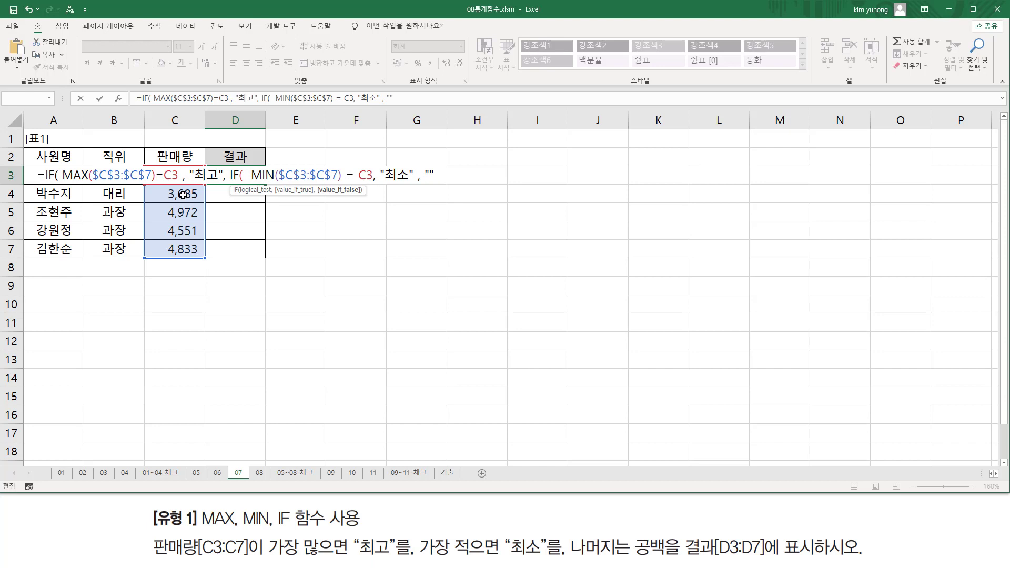
{"action": "type", "text": "  )  )"}
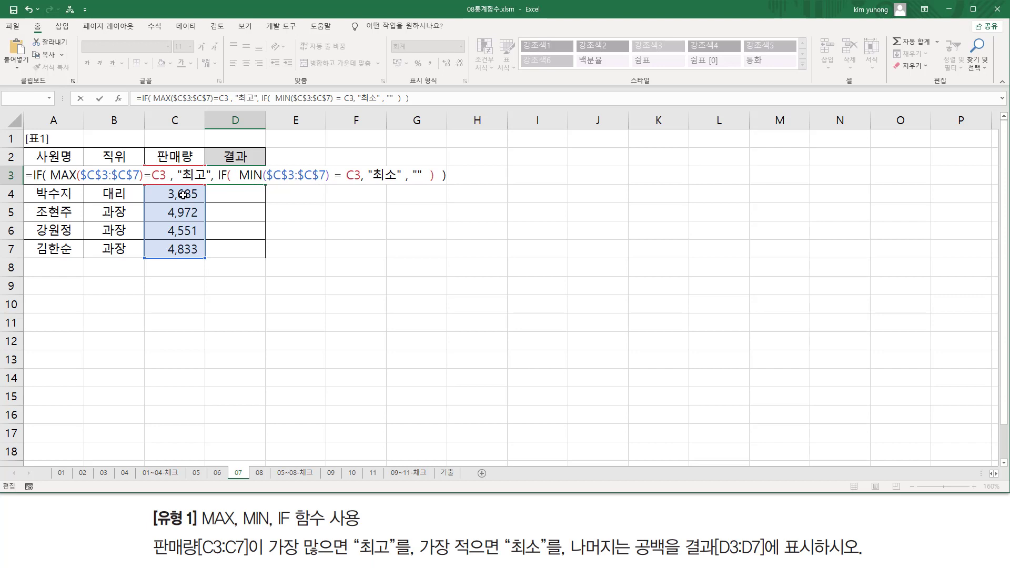
{"action": "key", "text": "Return"}
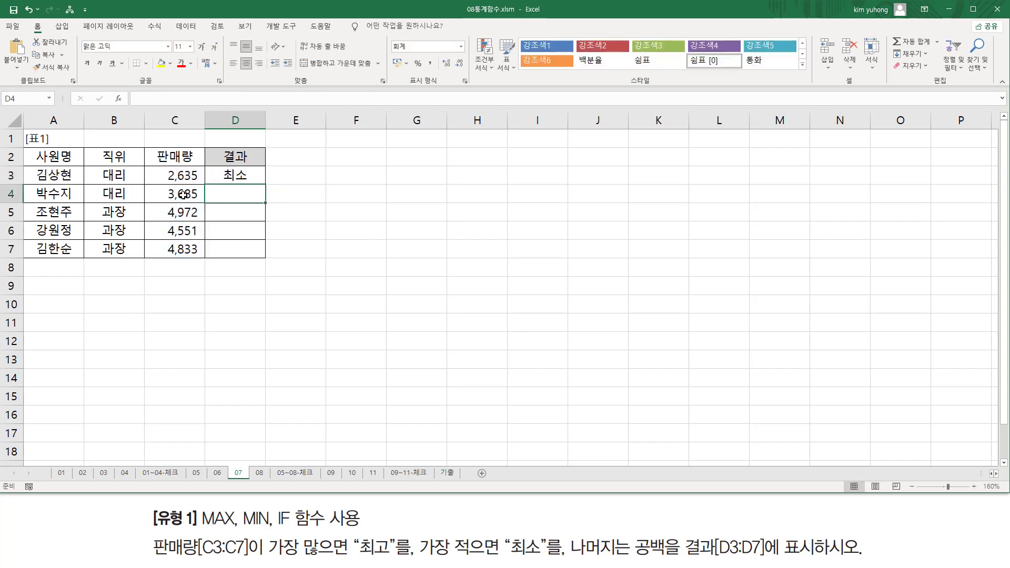
{"action": "left_click", "coordinate": [241, 179]}
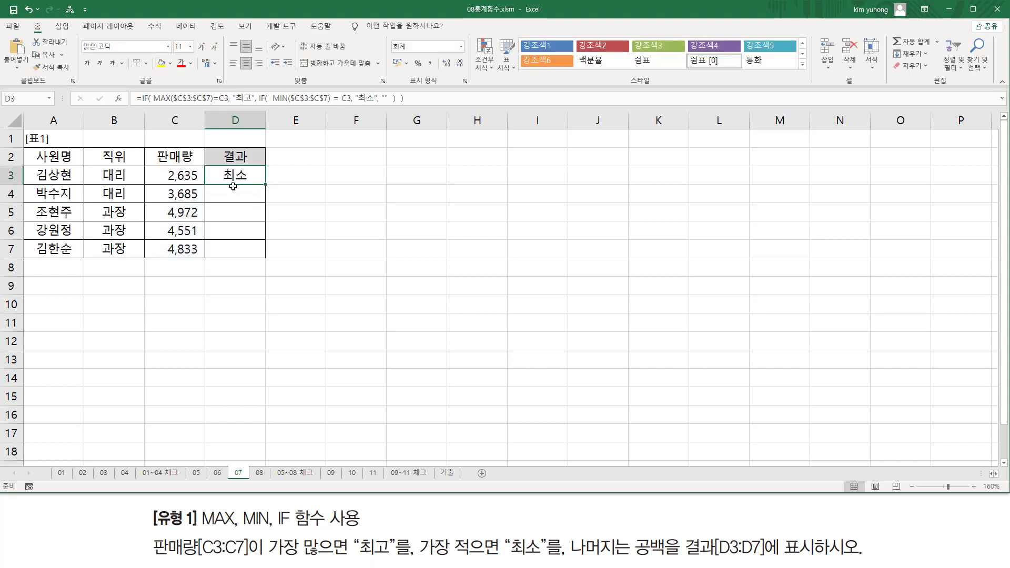
{"action": "left_click_drag", "start_coordinate": [264, 184], "coordinate": [263, 256]}
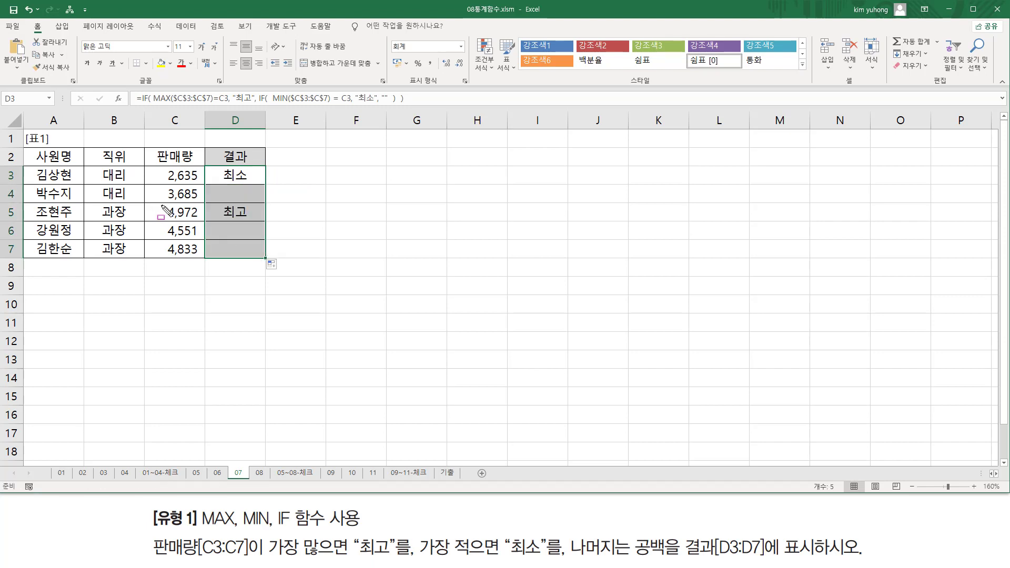
{"action": "left_click_drag", "start_coordinate": [162, 205], "coordinate": [255, 220]}
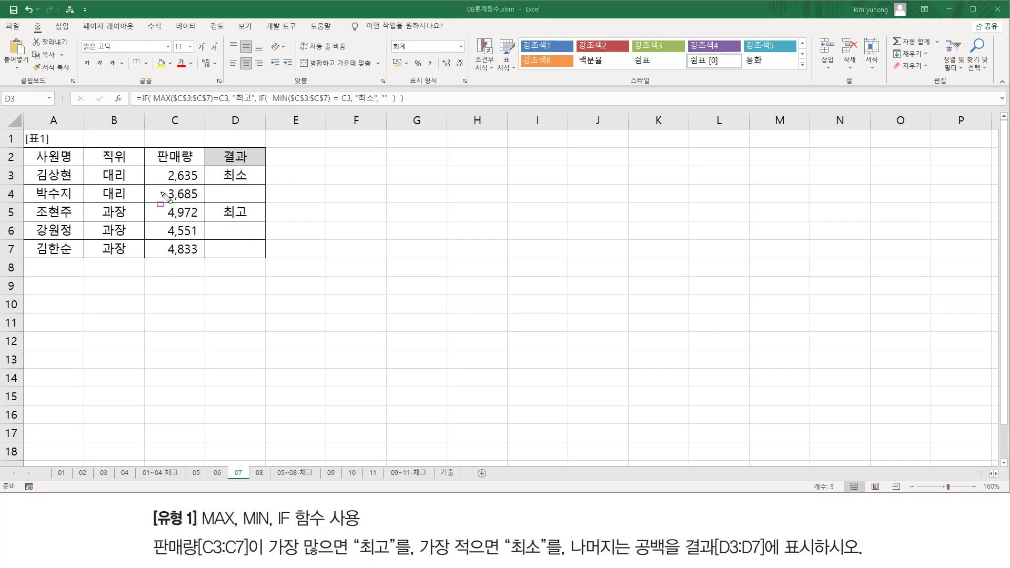
{"action": "left_click_drag", "start_coordinate": [161, 188], "coordinate": [267, 206]}
{"action": "left_click_drag", "start_coordinate": [163, 223], "coordinate": [268, 255]}
{"action": "key", "text": "Escape"}
Copy D3's formula and enter it in F3 as plain text with a leading apostrophe
{"action": "left_click", "coordinate": [246, 179]}
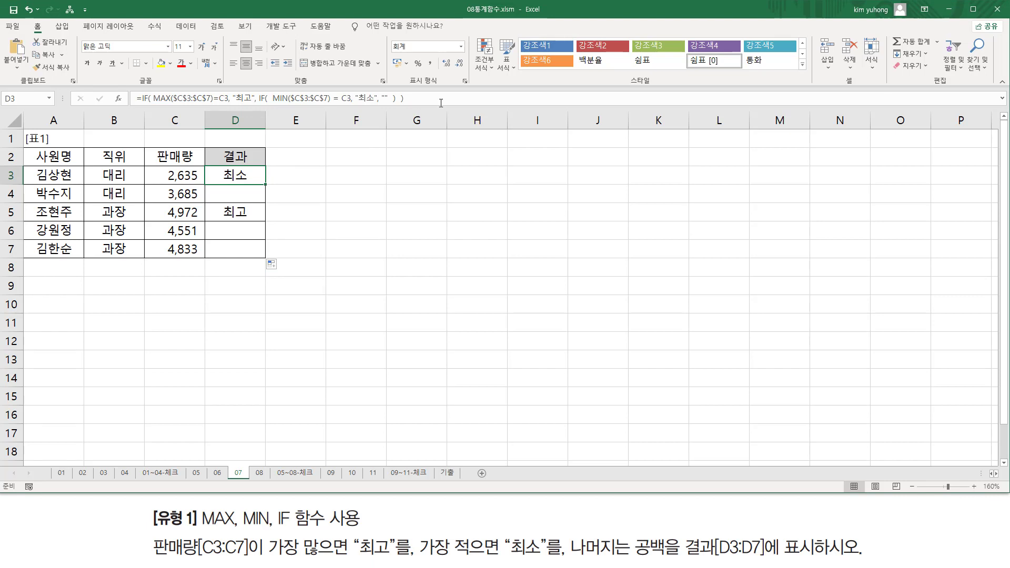
{"action": "left_click_drag", "start_coordinate": [440, 99], "coordinate": [135, 102]}
{"action": "key", "text": "Escape"}
{"action": "left_click", "coordinate": [370, 181]}
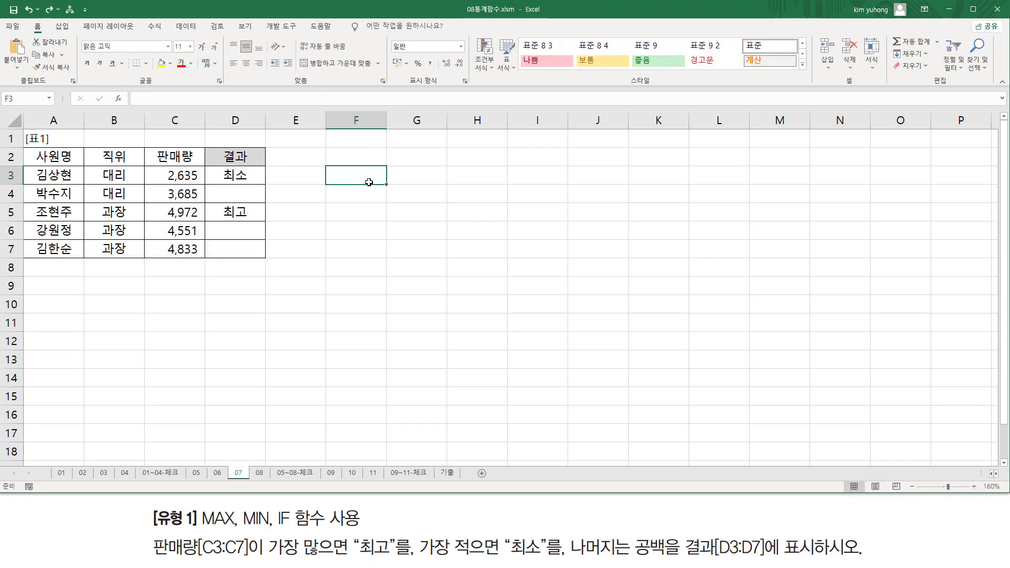
{"action": "type", "text": "'=IF( MAX($C$3:$C$7)=C3, \"최고\", IF(  MIN($C$3:$C$7) = C3, \"최소\", \"\"  )  )"}
{"action": "key", "text": "Return"}
Set the font colour of the formula text in F3 to red
{"action": "left_click", "coordinate": [369, 179]}
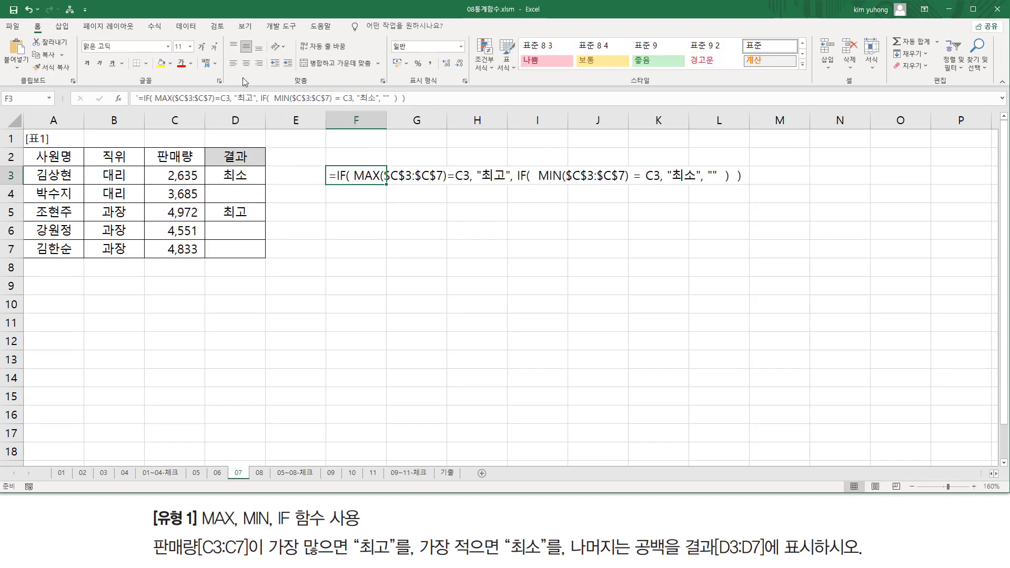
{"action": "left_click", "coordinate": [181, 63]}
{"action": "left_click", "coordinate": [417, 237]}
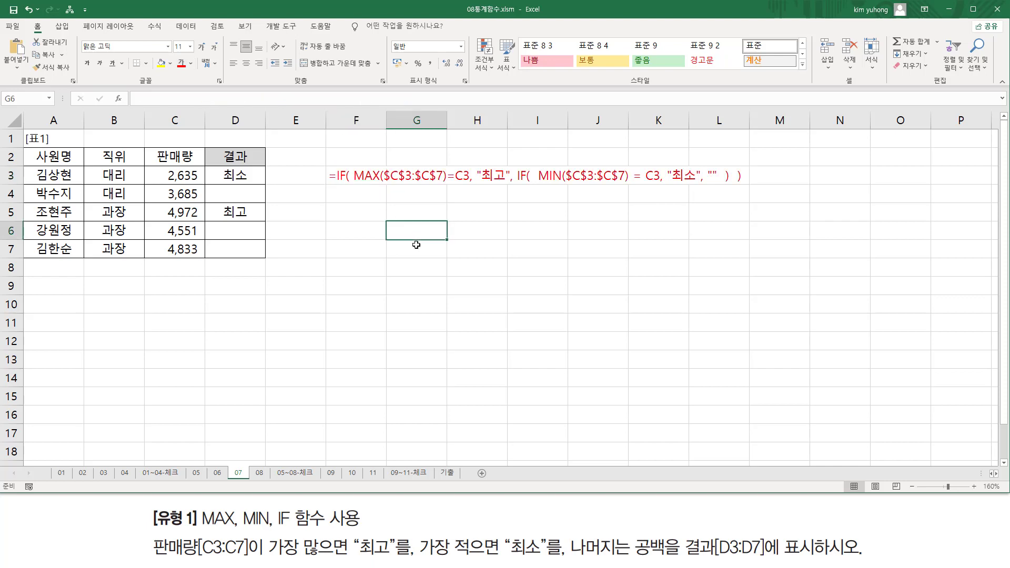
{"action": "key", "text": "ctrl+shift+d"}
{"action": "mouse_move", "coordinate": [353, 184]}
{"action": "left_mouse_down"}
{"action": "mouse_move", "coordinate": [468, 185]}
{"action": "mouse_move", "coordinate": [477, 161]}
{"action": "mouse_move", "coordinate": [735, 192]}
{"action": "left_mouse_up"}
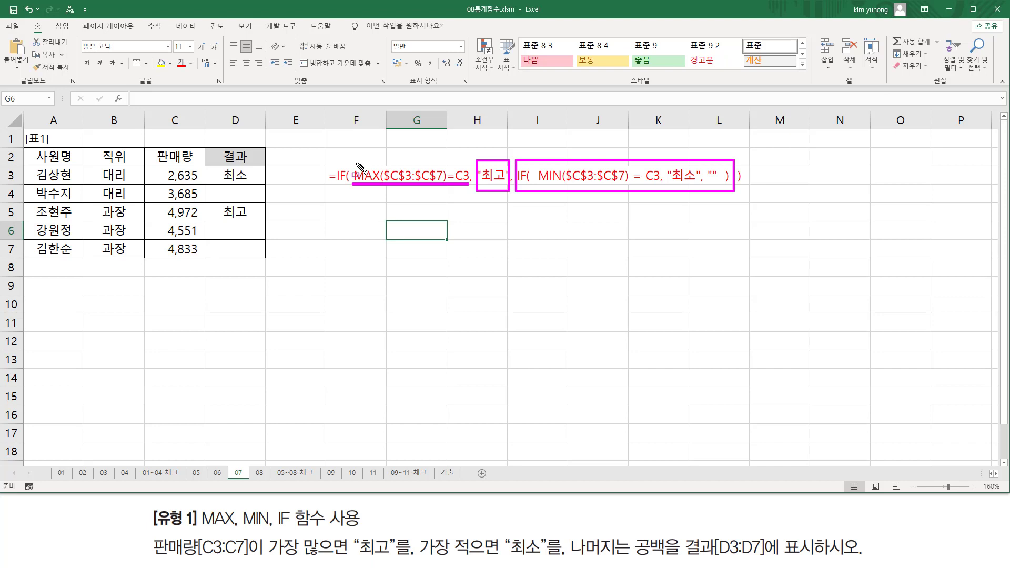
{"action": "left_click_drag", "start_coordinate": [356, 164], "coordinate": [445, 194]}
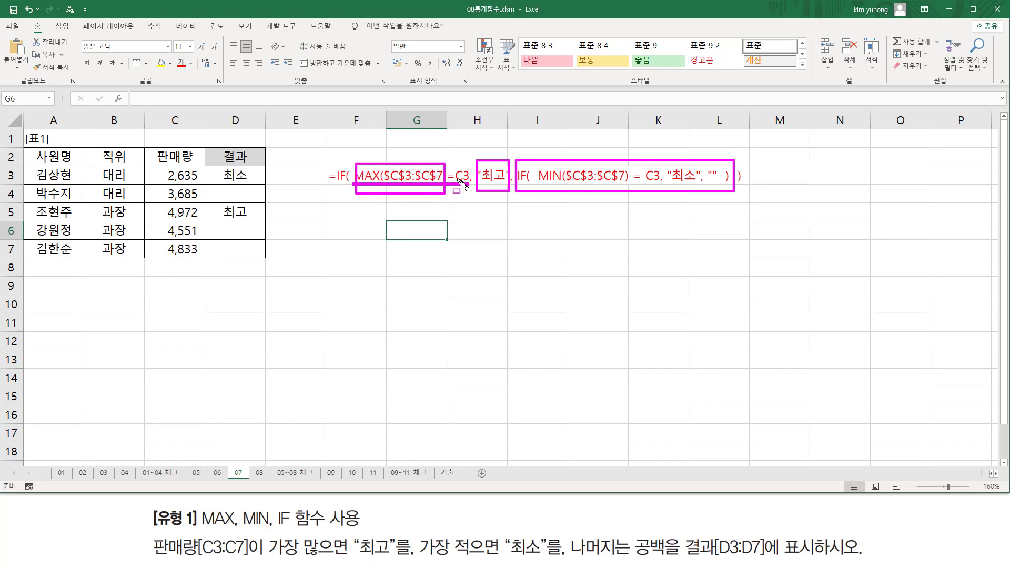
{"action": "left_click_drag", "start_coordinate": [163, 182], "coordinate": [204, 182]}
{"action": "mouse_move", "coordinate": [517, 147]}
{"action": "left_mouse_down"}
{"action": "mouse_move", "coordinate": [530, 199]}
{"action": "mouse_move", "coordinate": [736, 201]}
{"action": "left_mouse_up"}
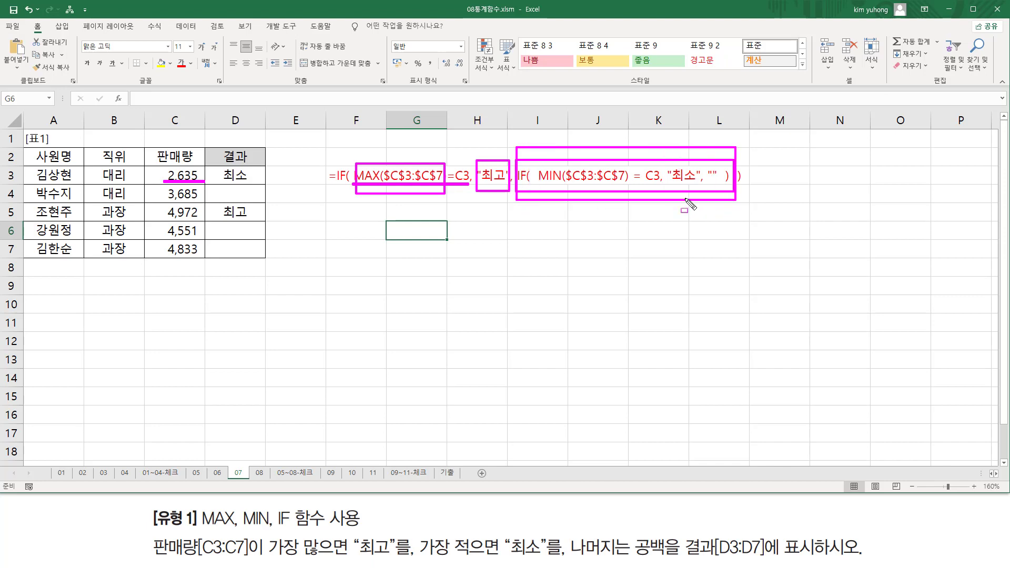
{"action": "key", "text": "Escape"}
{"action": "left_click_drag", "start_coordinate": [516, 159], "coordinate": [736, 209]}
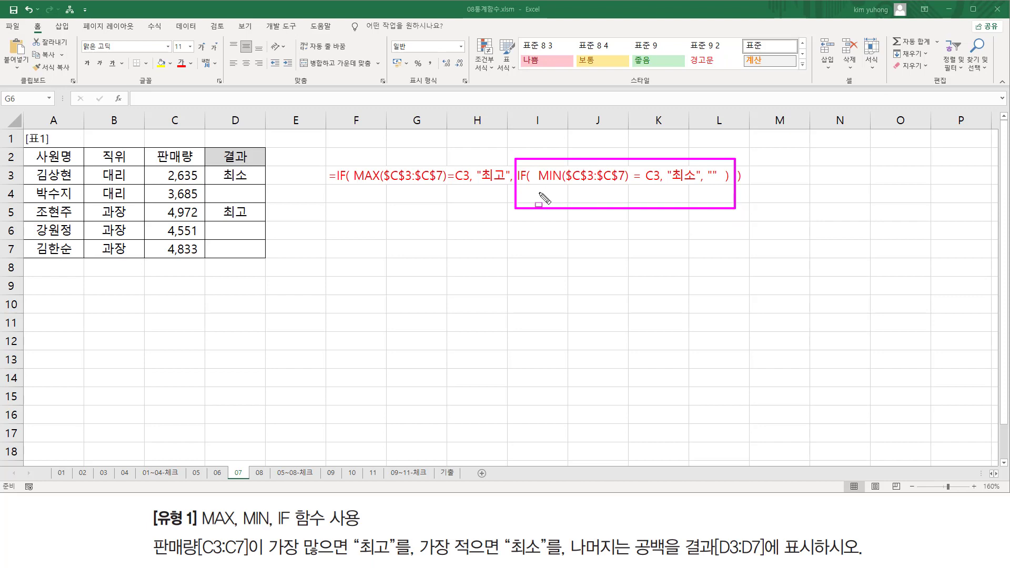
{"action": "left_click_drag", "start_coordinate": [534, 185], "coordinate": [721, 182]}
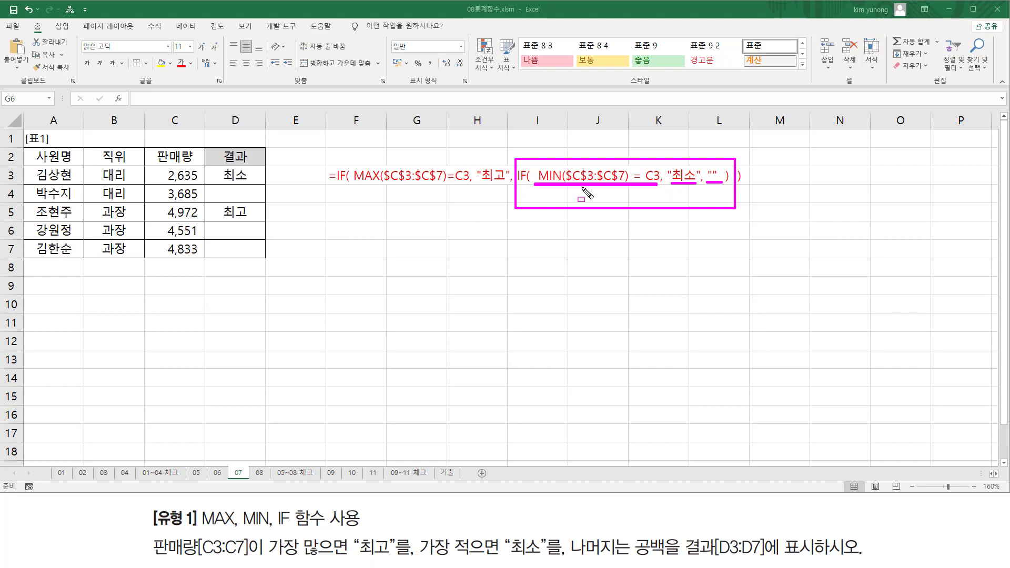
{"action": "left_click_drag", "start_coordinate": [538, 163], "coordinate": [632, 184]}
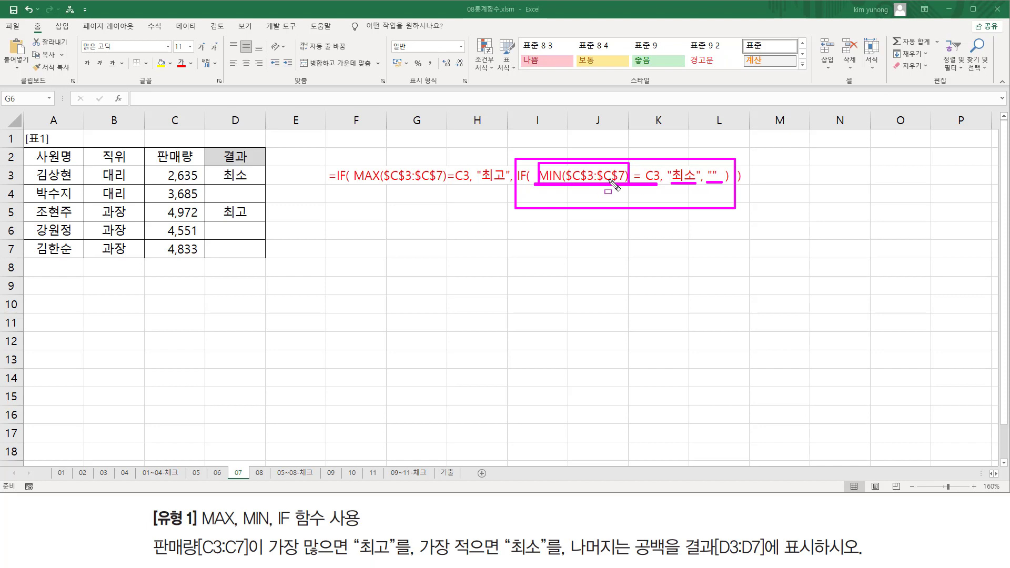
{"action": "left_click_drag", "start_coordinate": [647, 182], "coordinate": [659, 181]}
{"action": "left_click_drag", "start_coordinate": [685, 182], "coordinate": [724, 182]}
{"action": "key", "text": "Escape"}
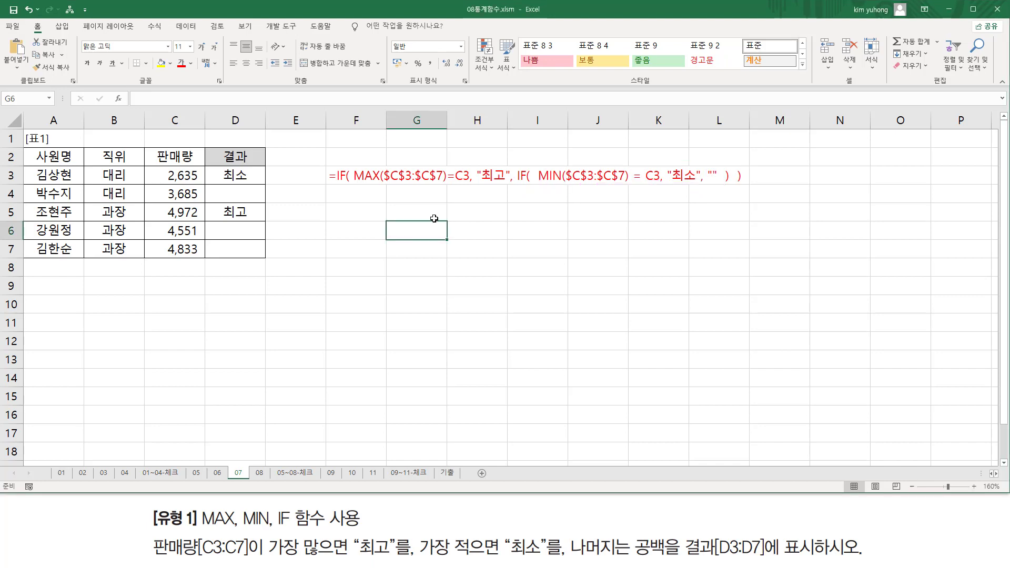